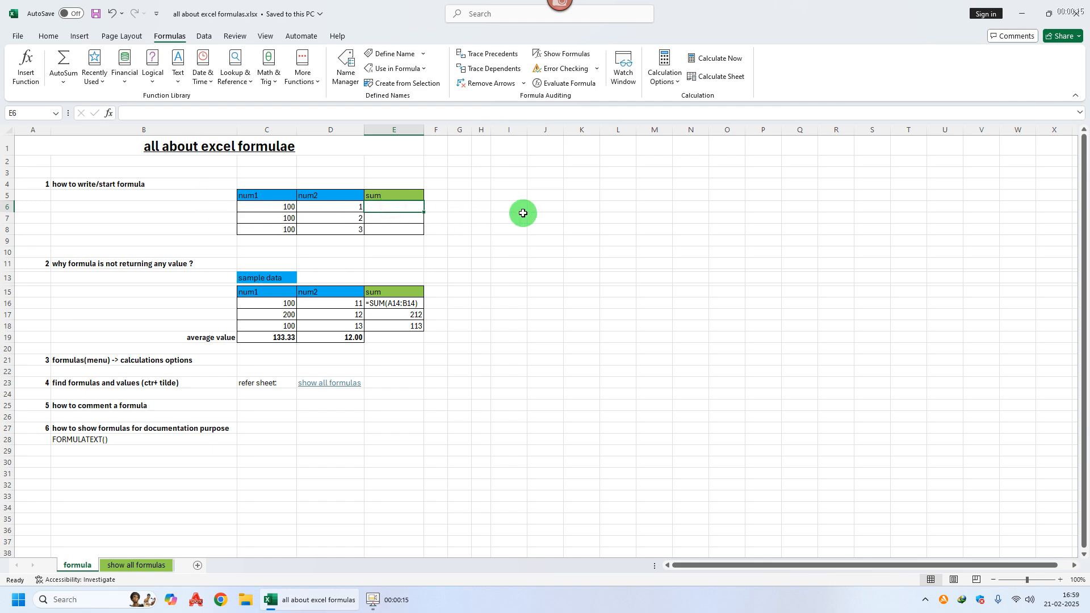
Step: Enter a SUM formula in E6 that adds C6:D6
text(=)
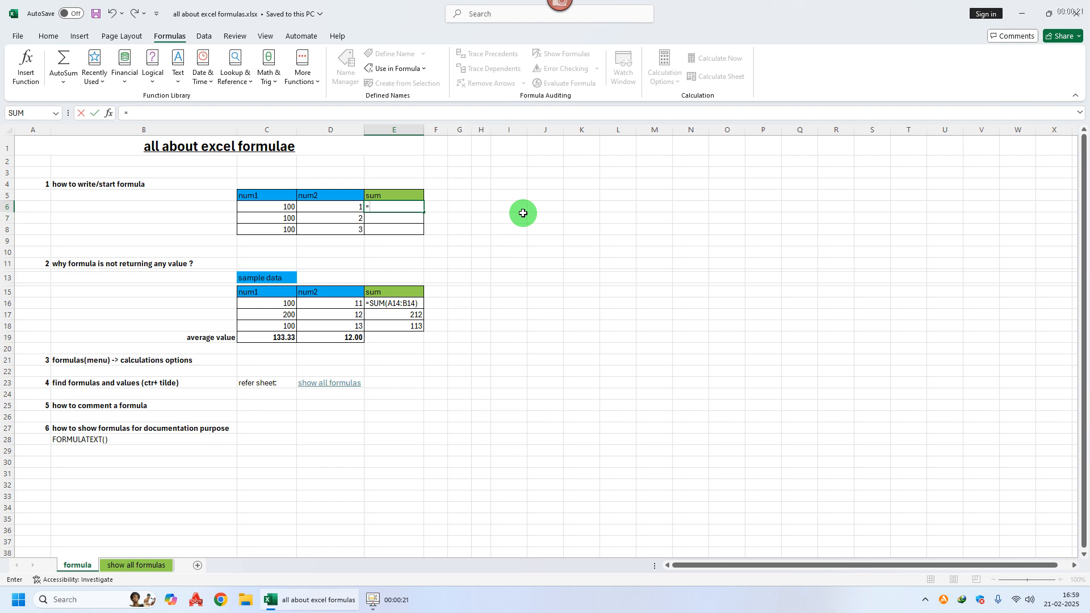
text(sum)
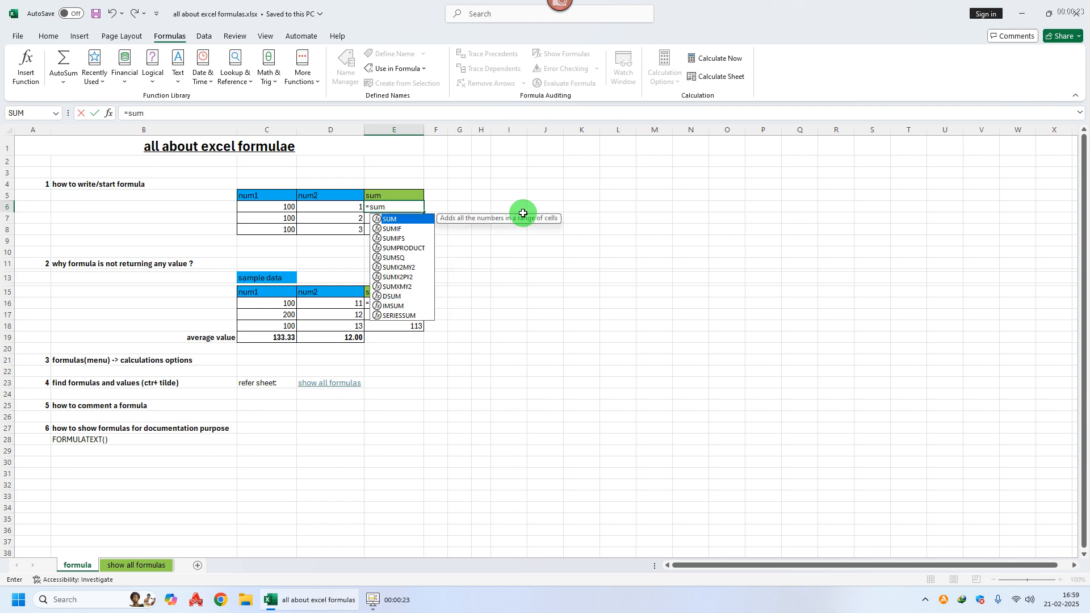
key(Tab)
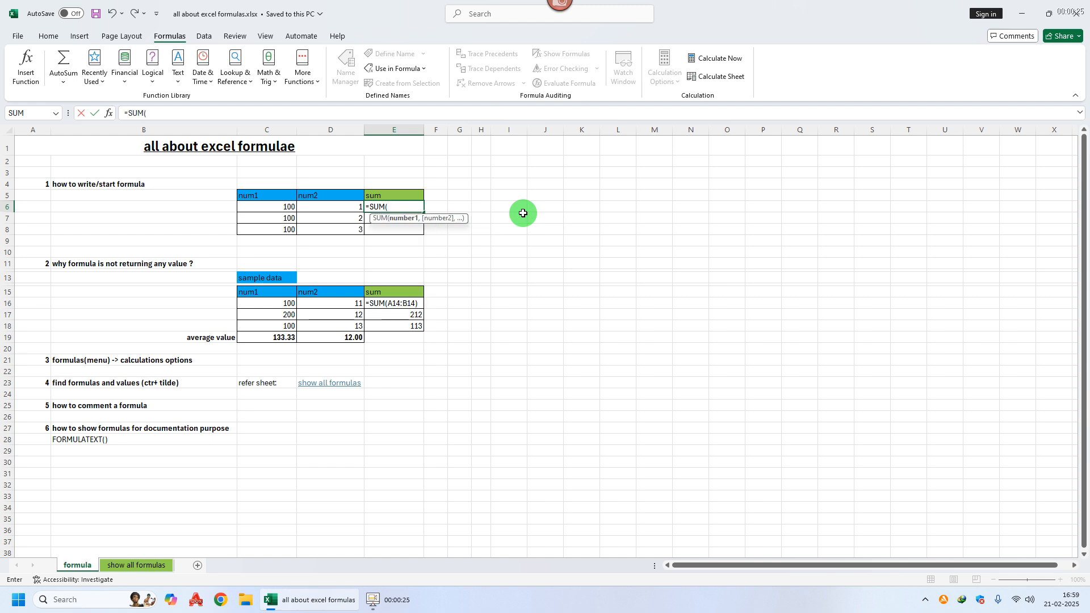
drag(285, 206, 319, 204)
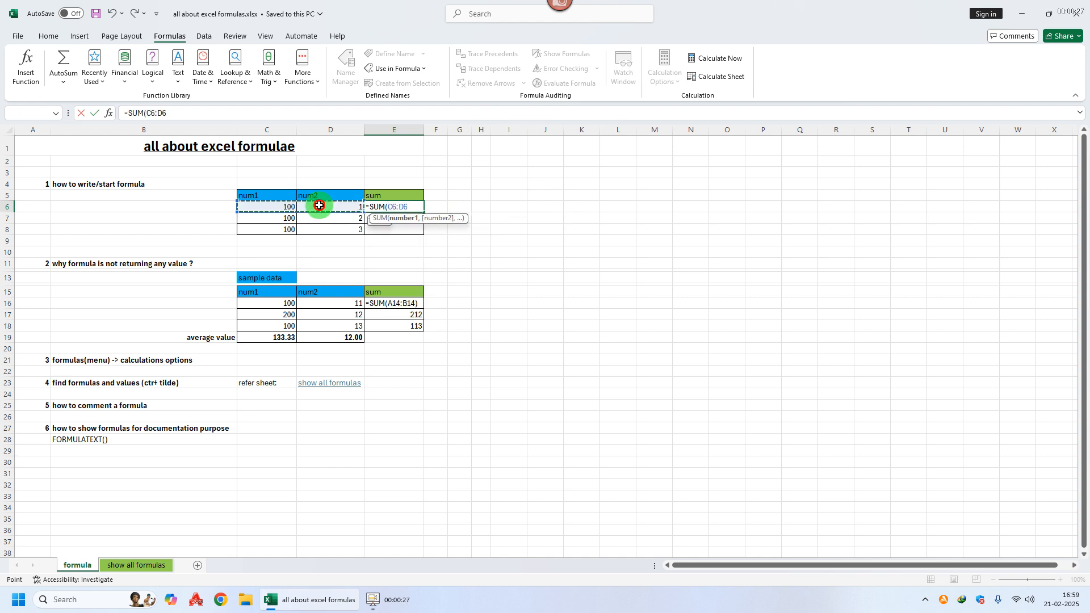
text())
key(Return)
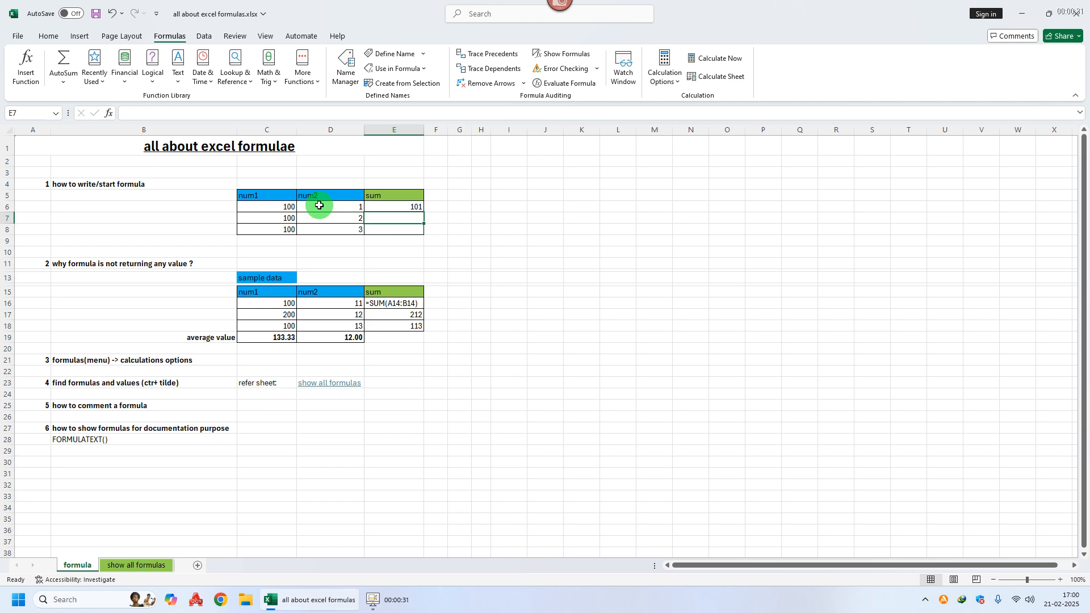
Step: Enter an AVERAGE formula in E7 over C7:D7
text(=)
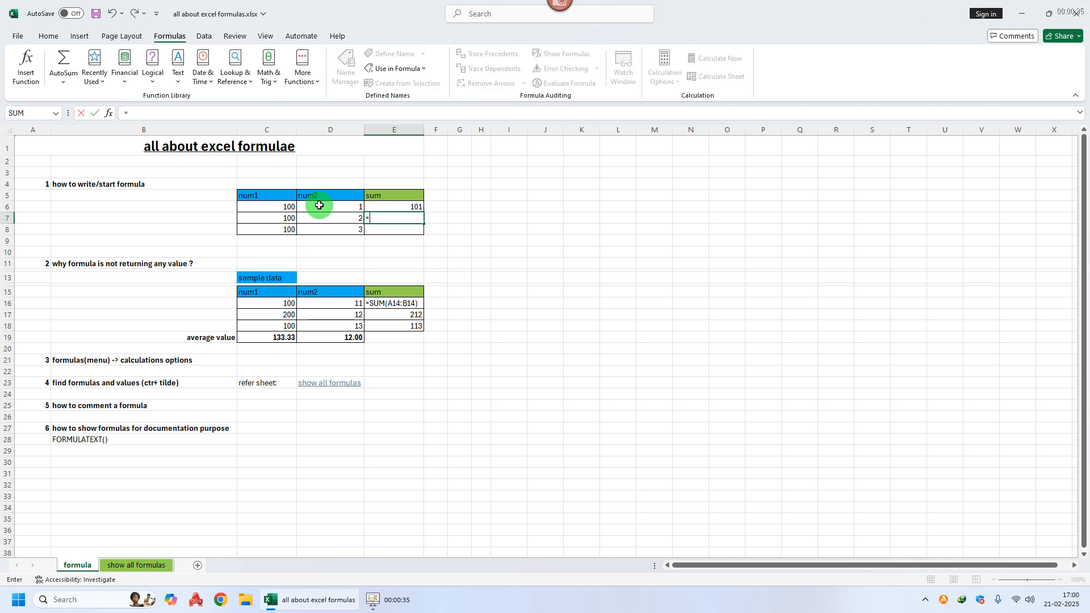
text(aver)
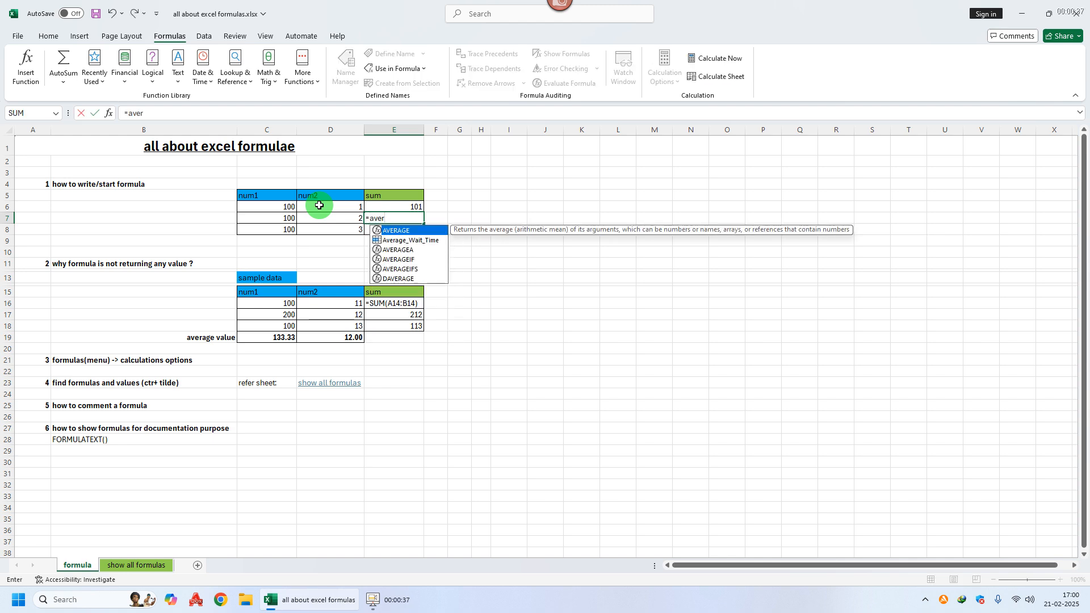
key(Tab)
drag(279, 218, 331, 219)
key(Return)
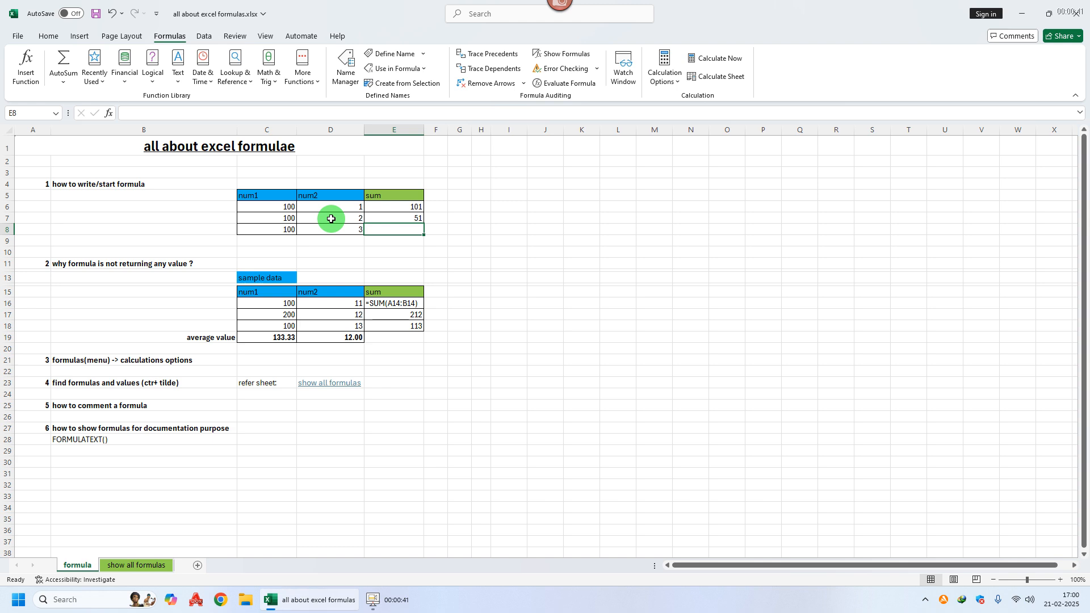
Step: Enter a MIN formula in E8 over C8:D8
text(=min)
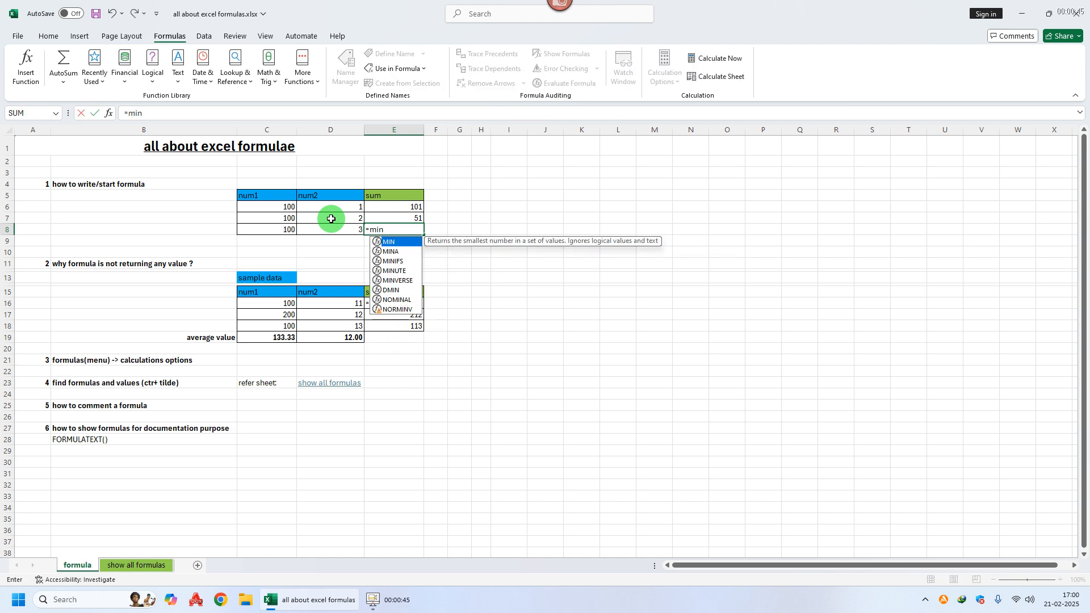
key(Tab)
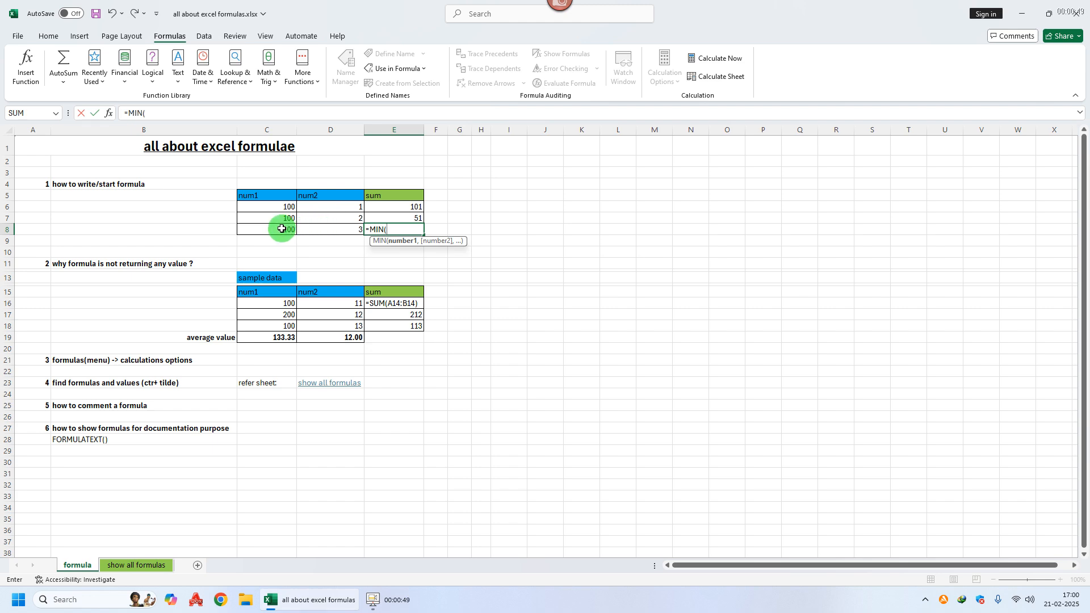
drag(282, 228, 327, 225)
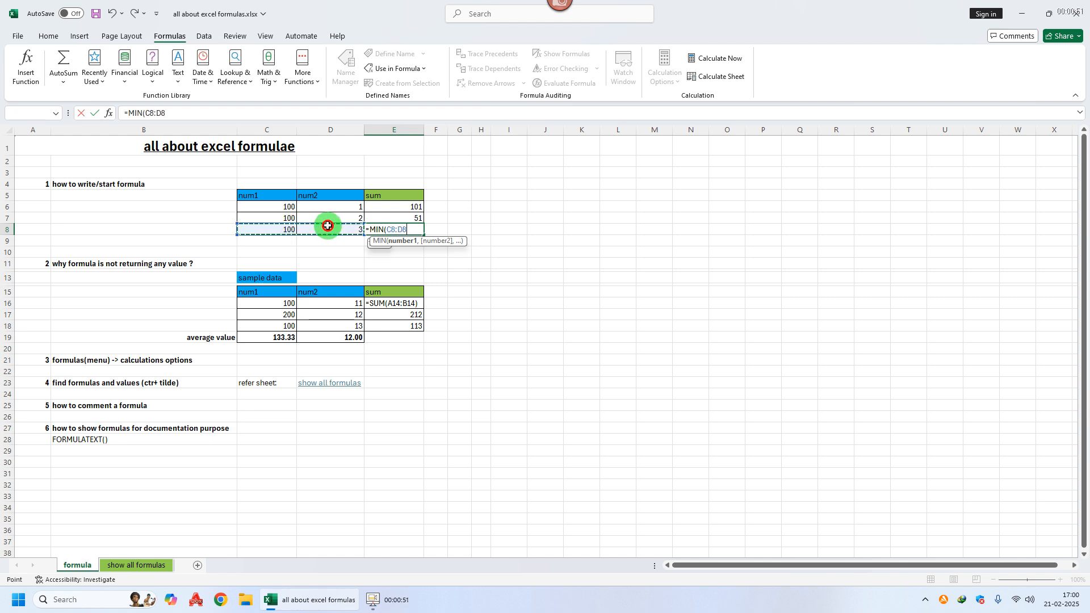
key(Return)
key(Up)
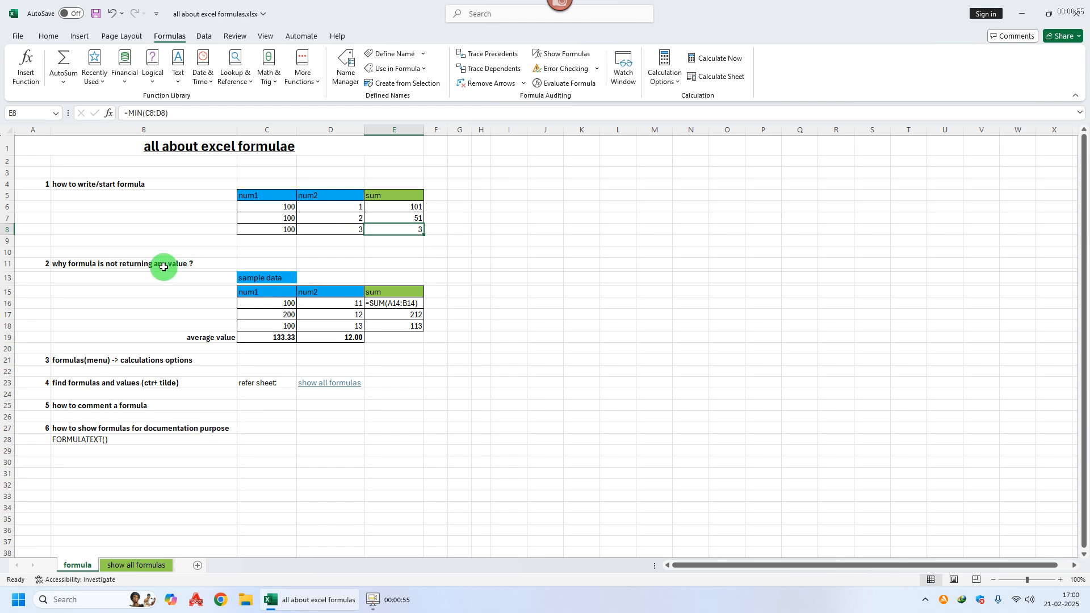
Step: Inspect the formulas in the sample data's sum cells E16 to E18
click(72, 262)
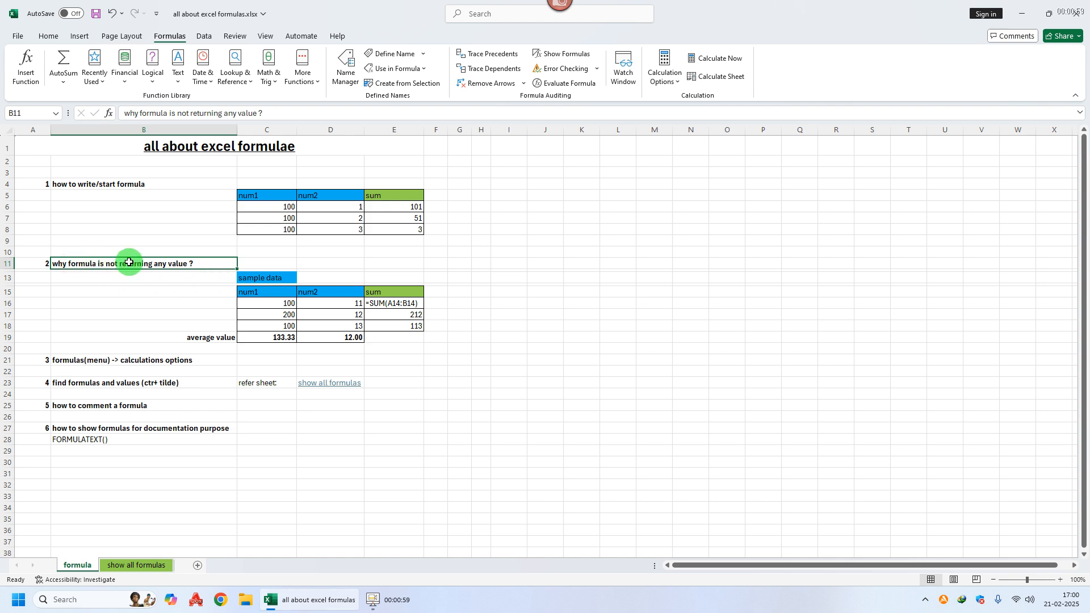
click(385, 316)
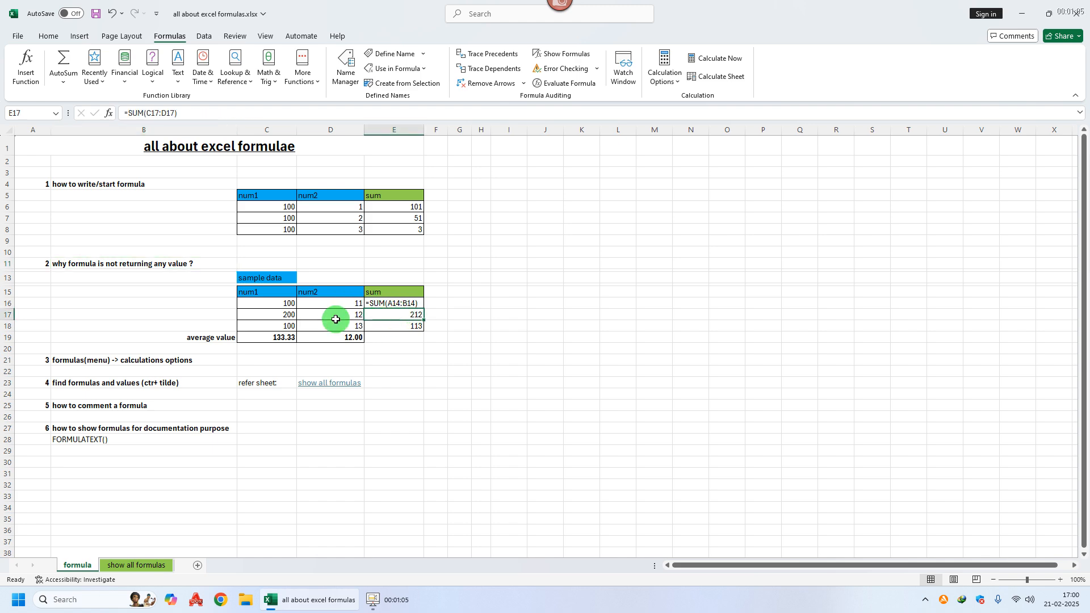
click(264, 112)
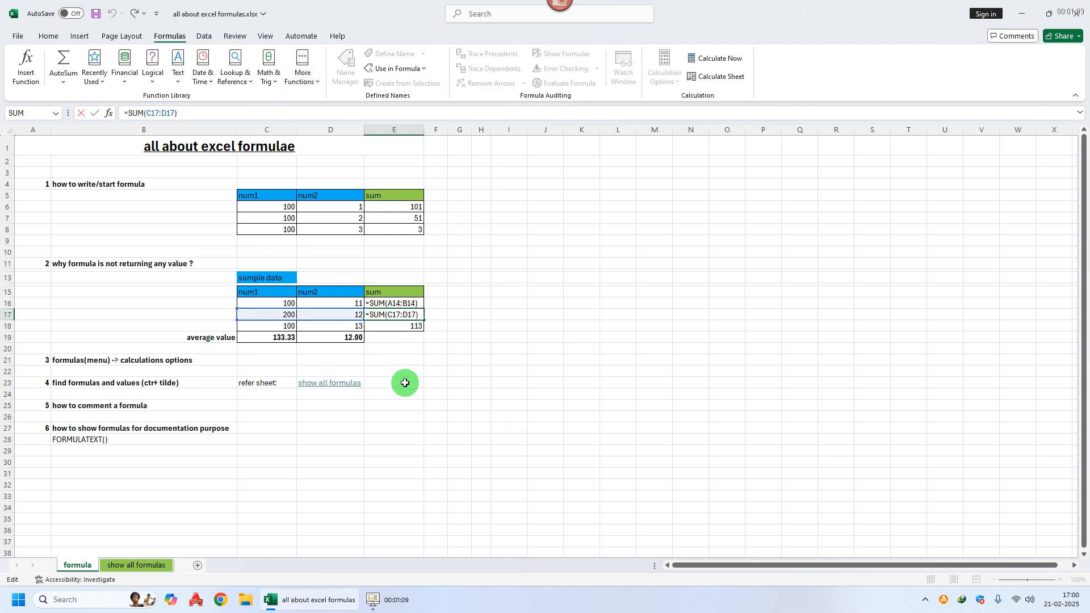
click(398, 326)
click(263, 112)
key(Escape)
click(389, 304)
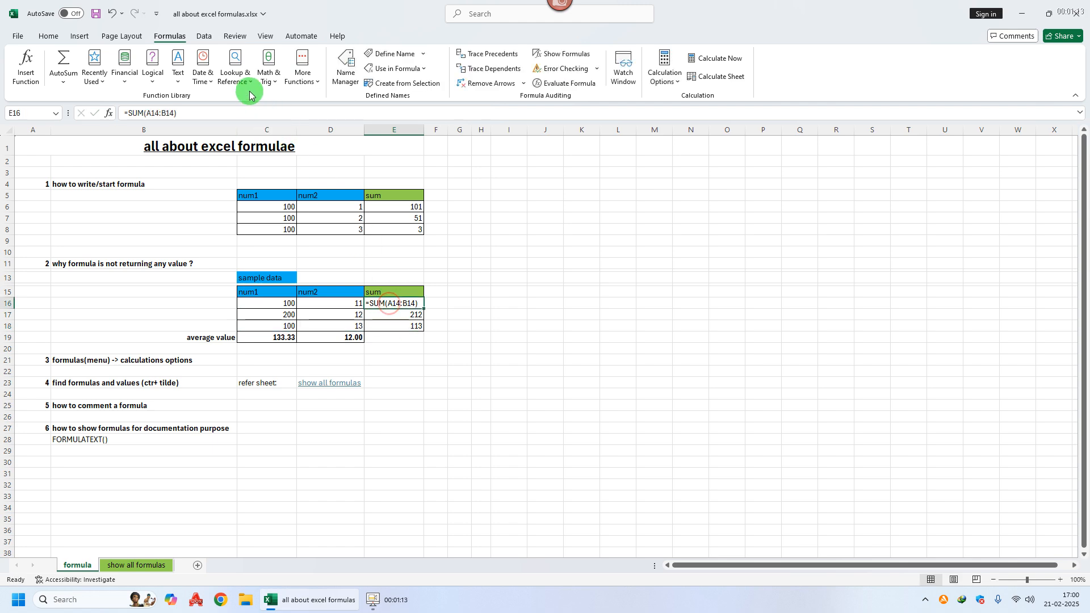
Step: Try to extend E16's formula with a SUM of C16:D16, then clear the cell
click(246, 113)
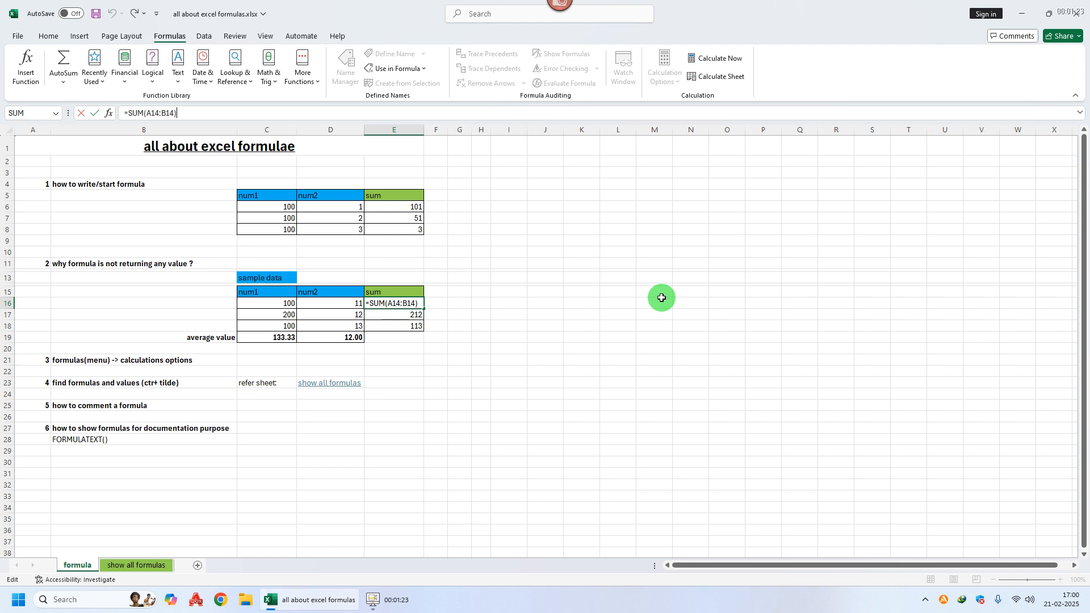
text(=sum)
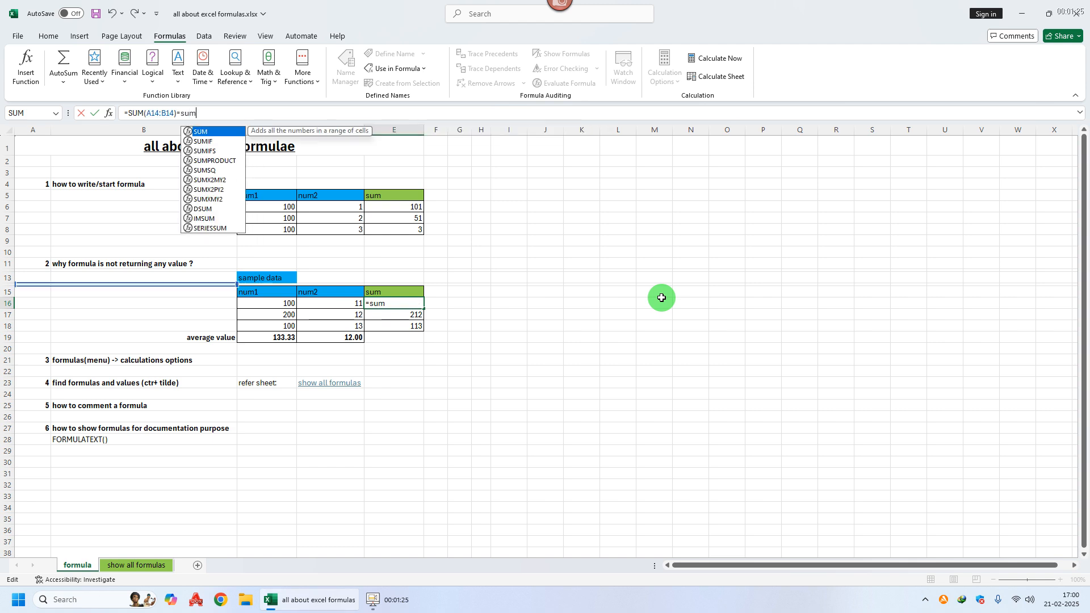
key(Tab)
click(283, 302)
drag(283, 303, 318, 302)
key(Return)
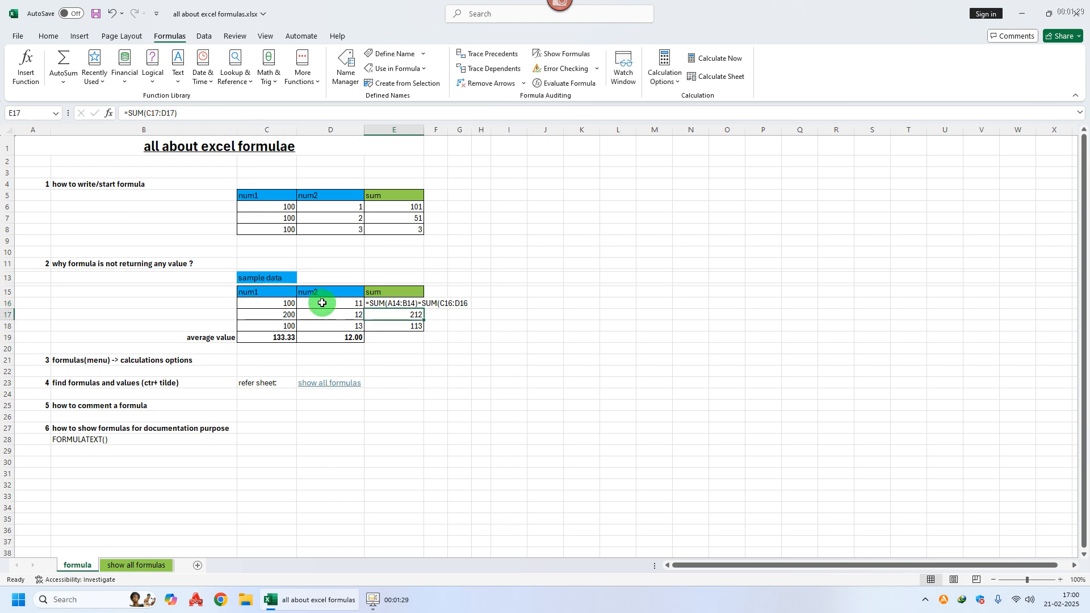
key(Up)
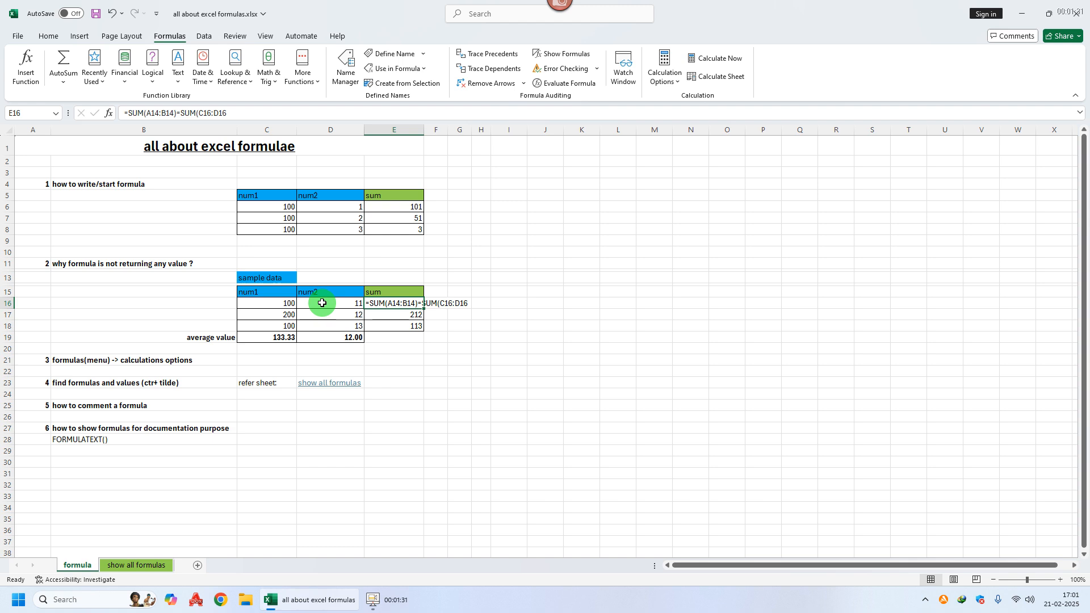
key(Delete)
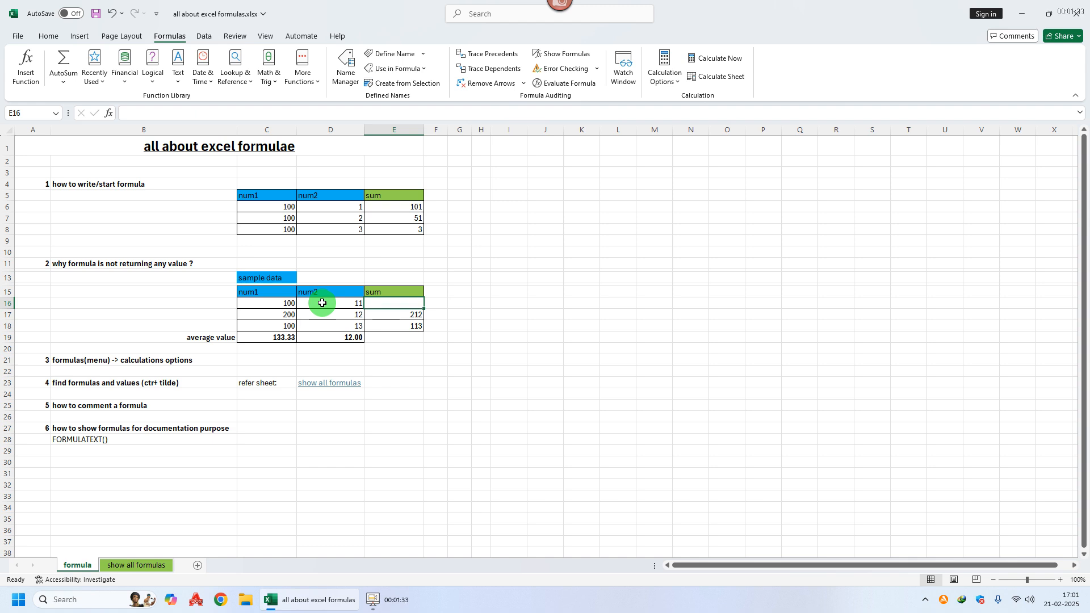
Step: Enter a SUM formula over C16:D16 in E16
text(=sum)
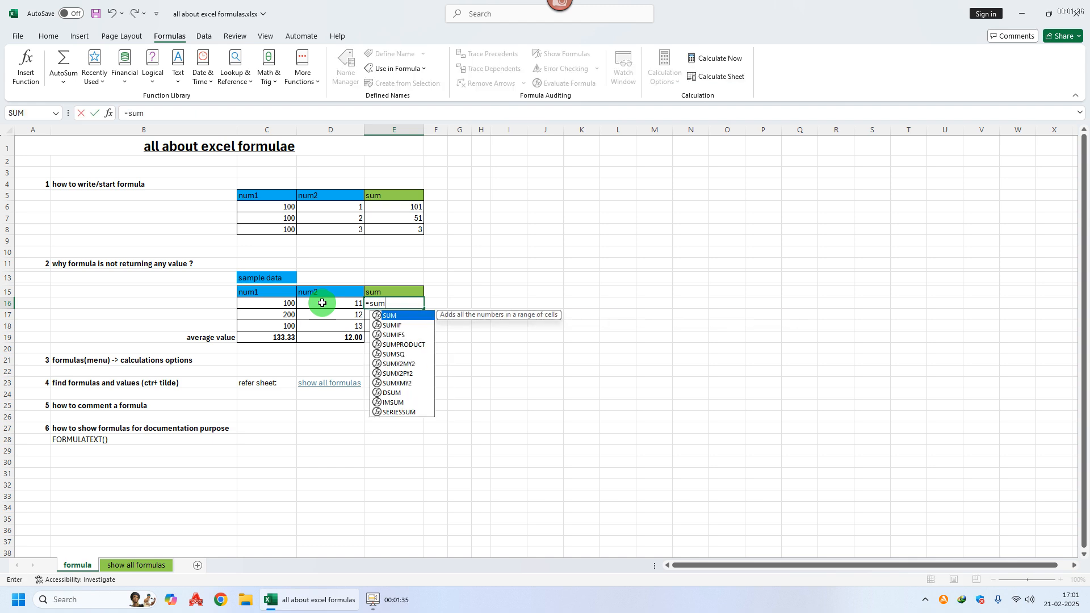
key(Tab)
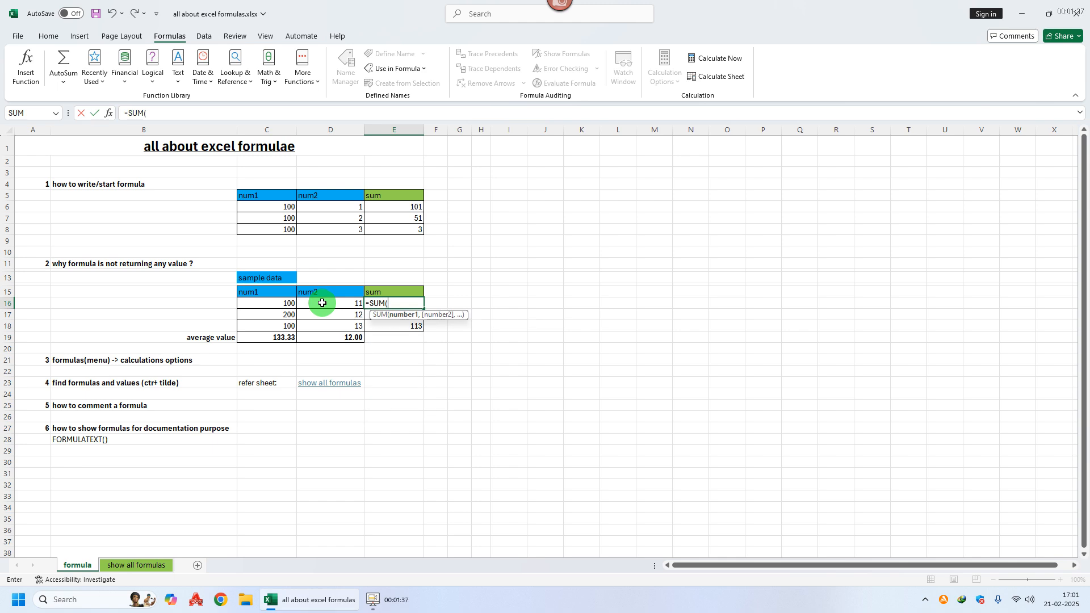
drag(292, 301, 318, 296)
key(Return)
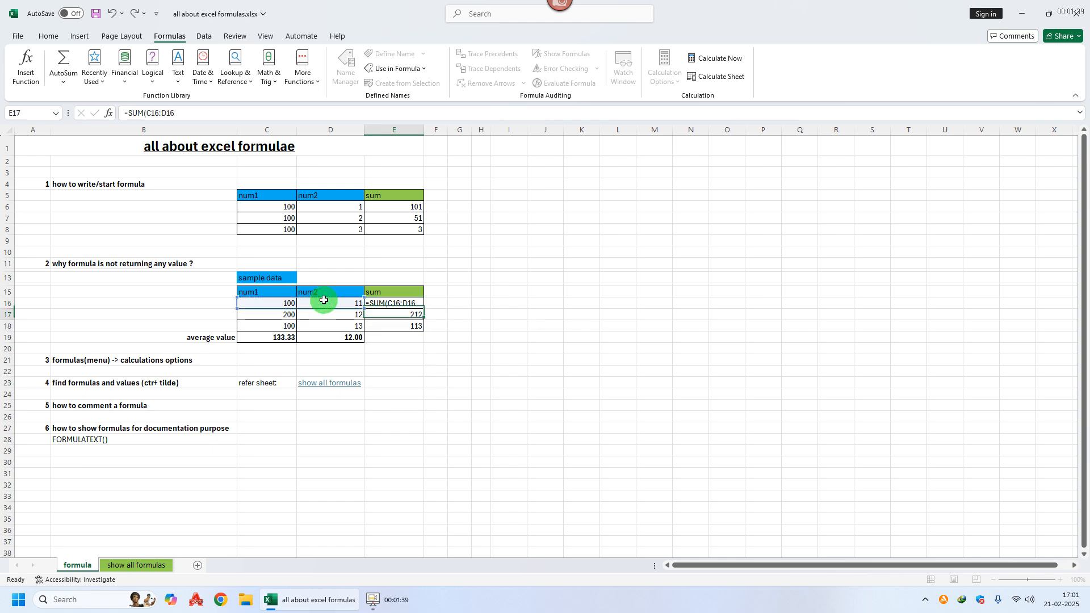
key(Up)
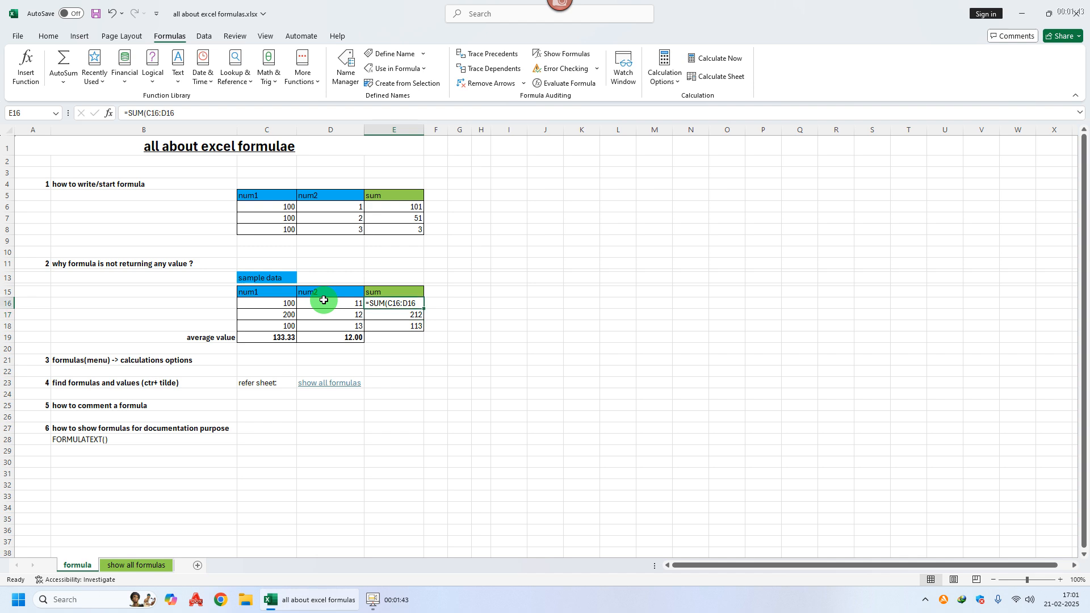
Step: Set E16's number format to General and re-commit its formula so it calculates
right_click(394, 302)
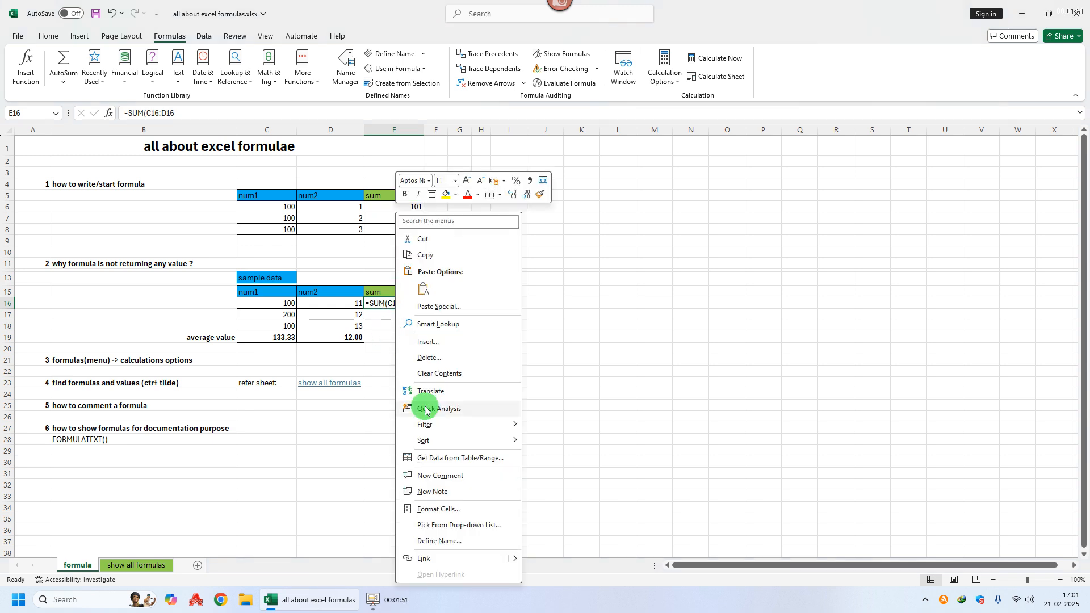
click(448, 509)
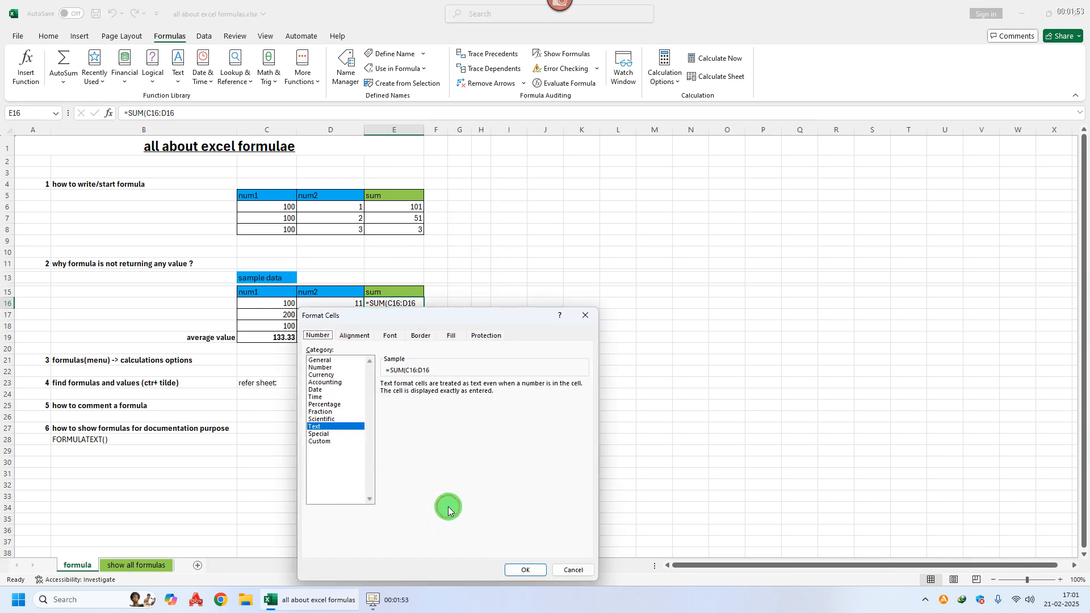
click(316, 360)
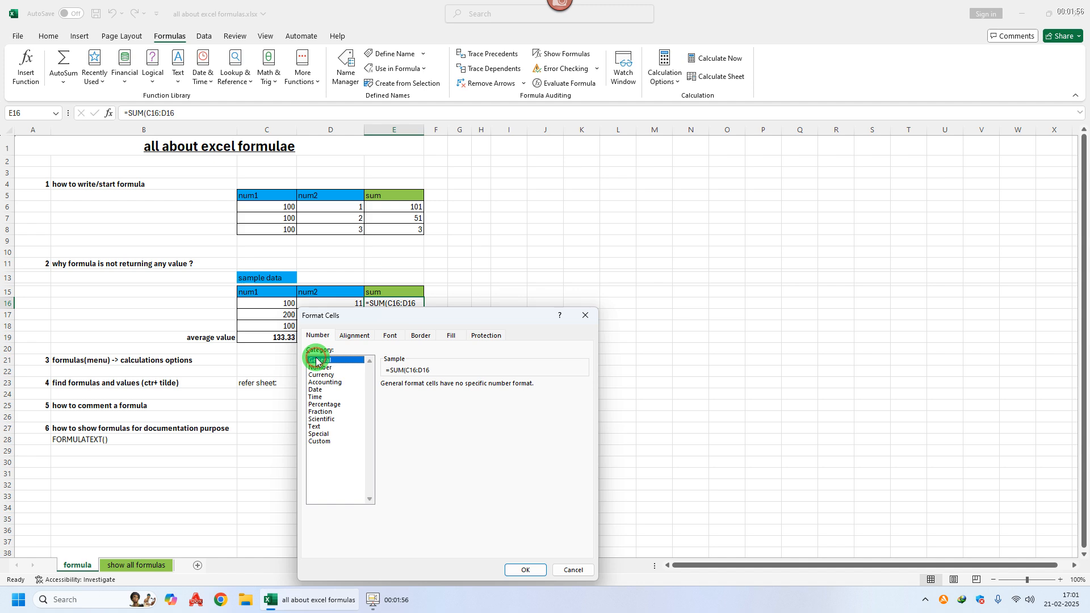
click(525, 569)
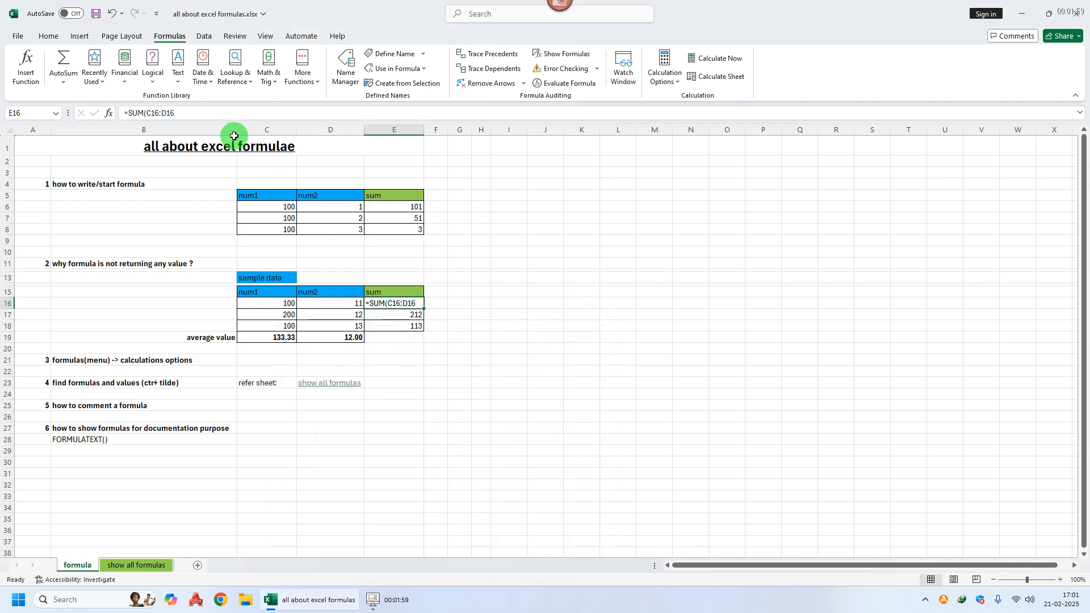
click(216, 114)
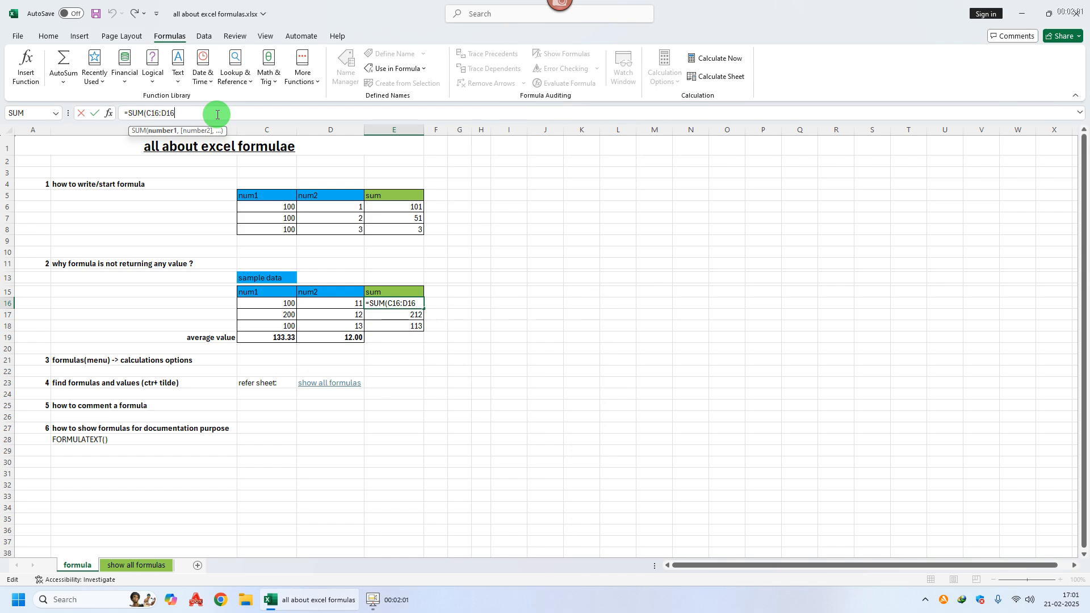
key(Return)
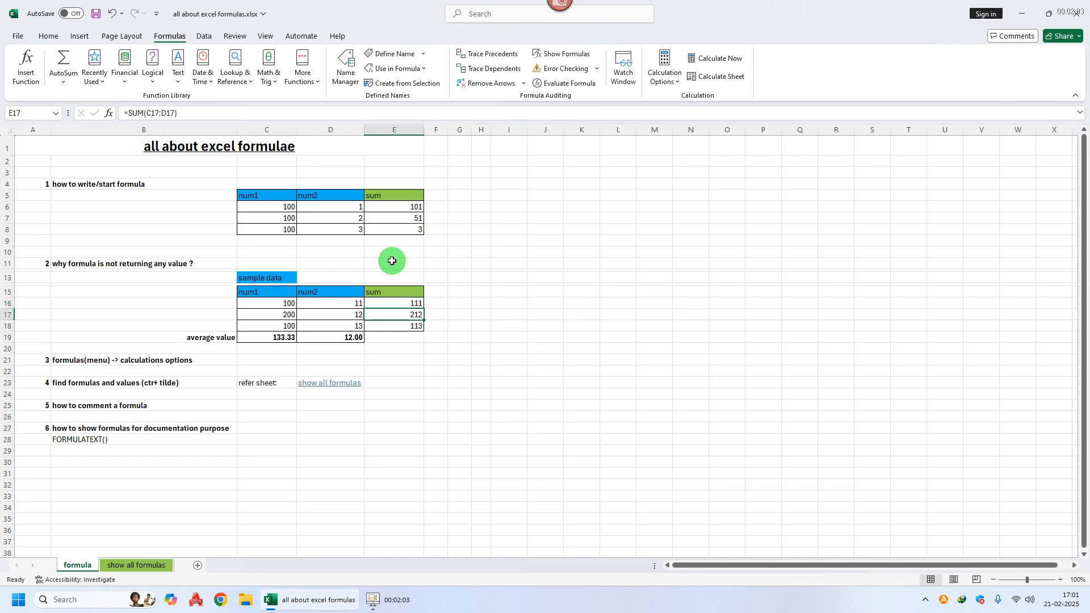
Step: Set the workbook's calculation option to Manual
click(398, 303)
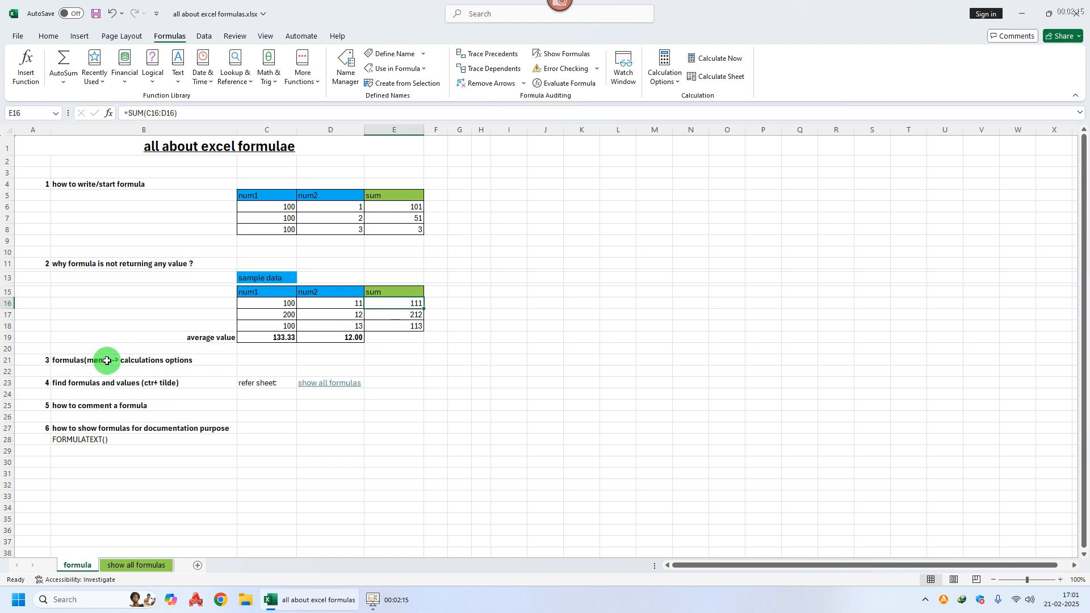
click(162, 360)
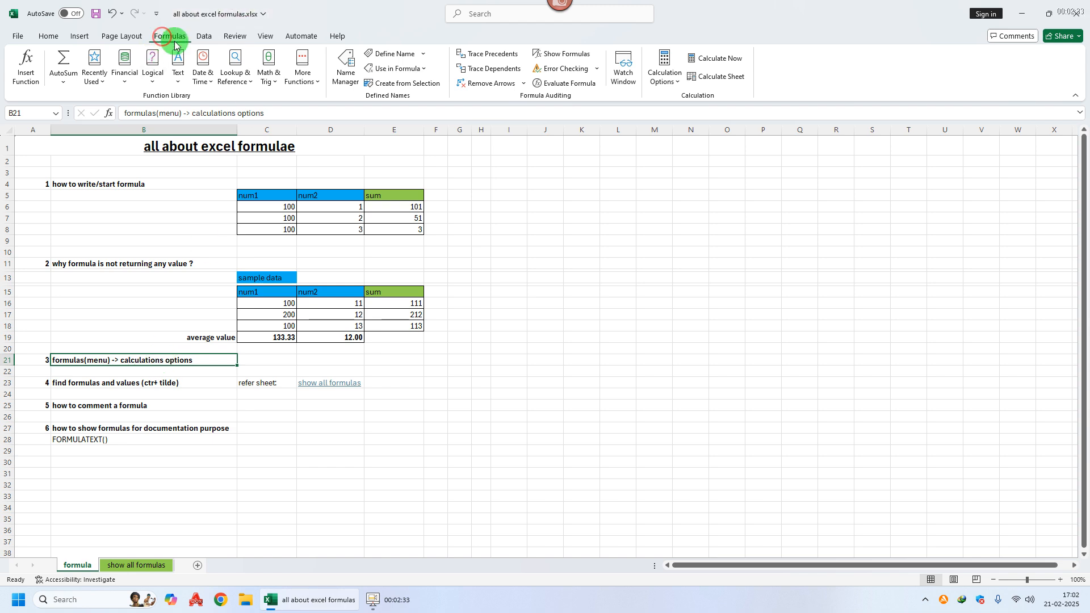
click(664, 77)
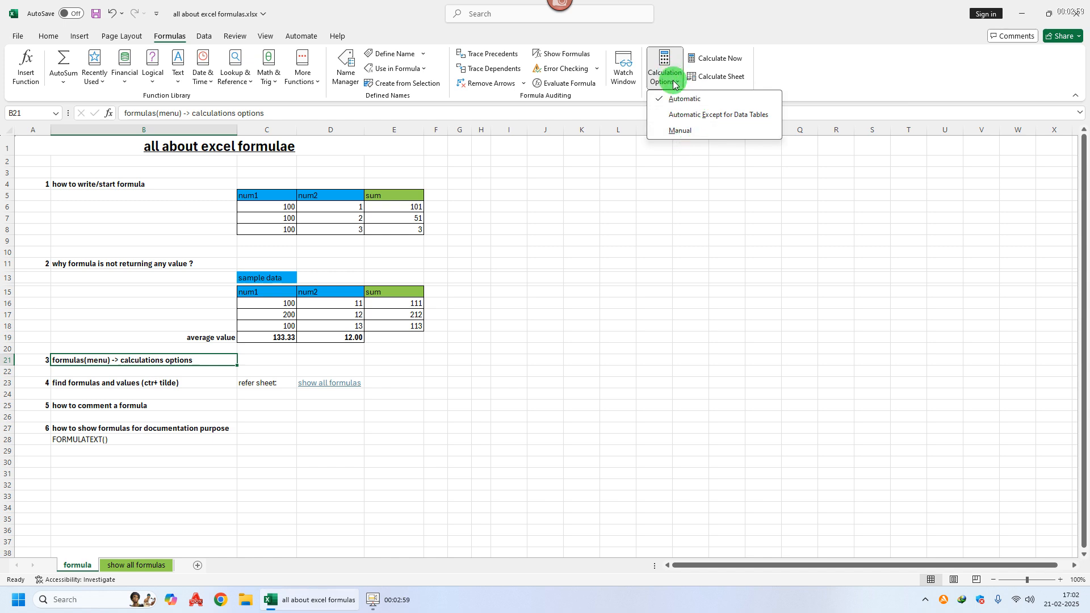
click(681, 131)
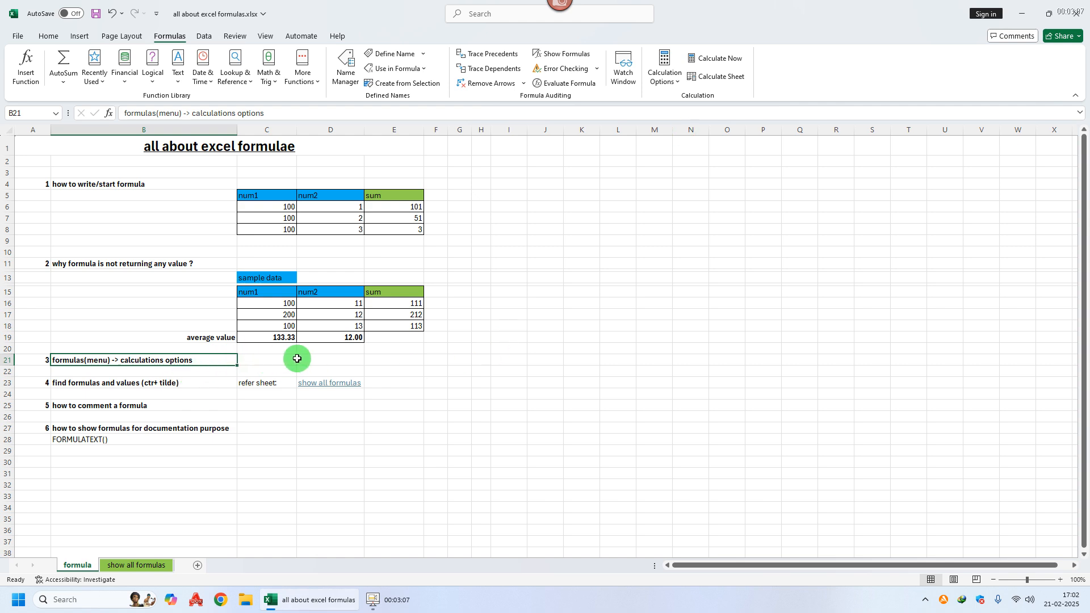
Step: Set the workbook's calculation option back to Automatic
click(674, 85)
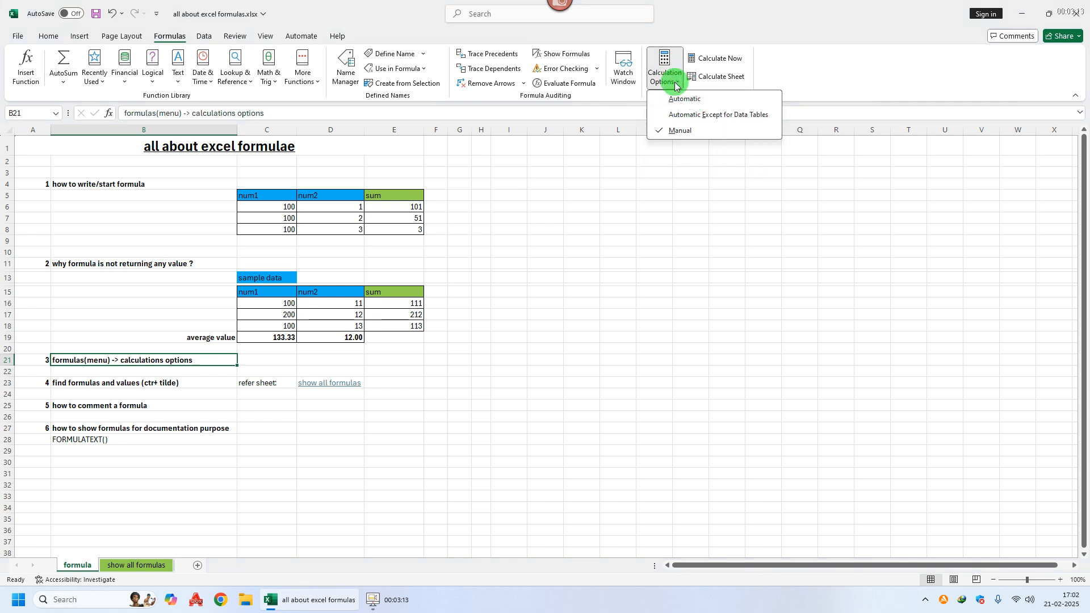
click(694, 101)
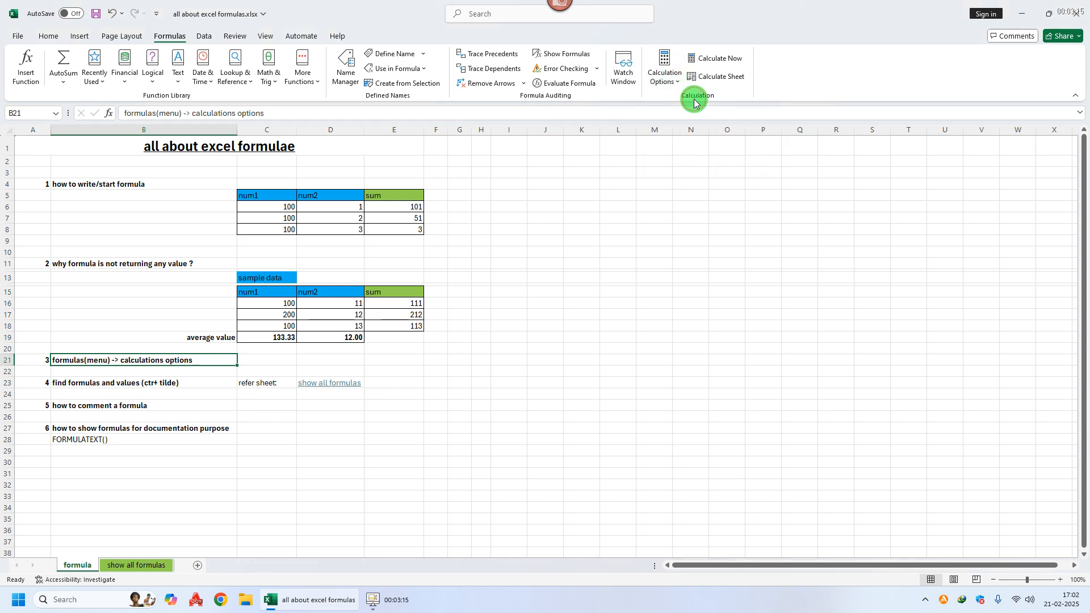
click(91, 384)
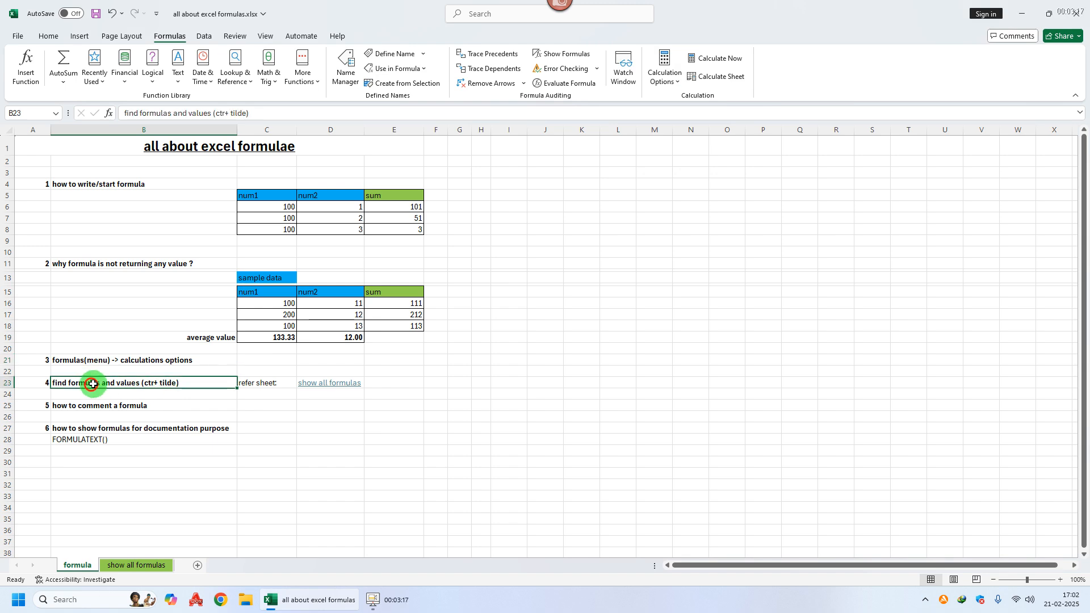
Step: Follow the show all formulas link and examine the sample table and instructions on that sheet
click(332, 383)
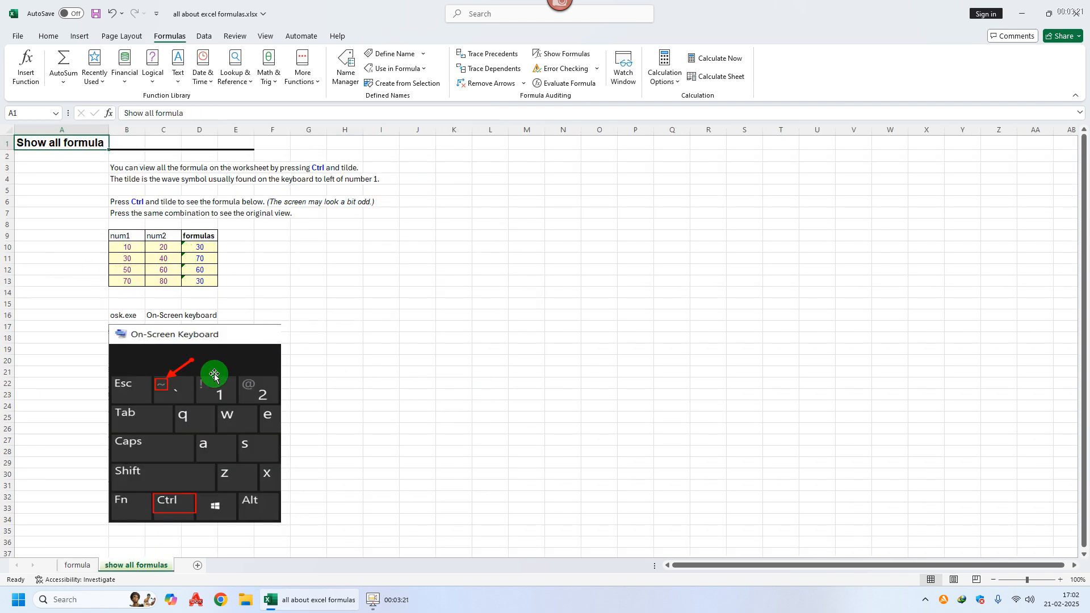
click(130, 235)
drag(130, 234, 127, 278)
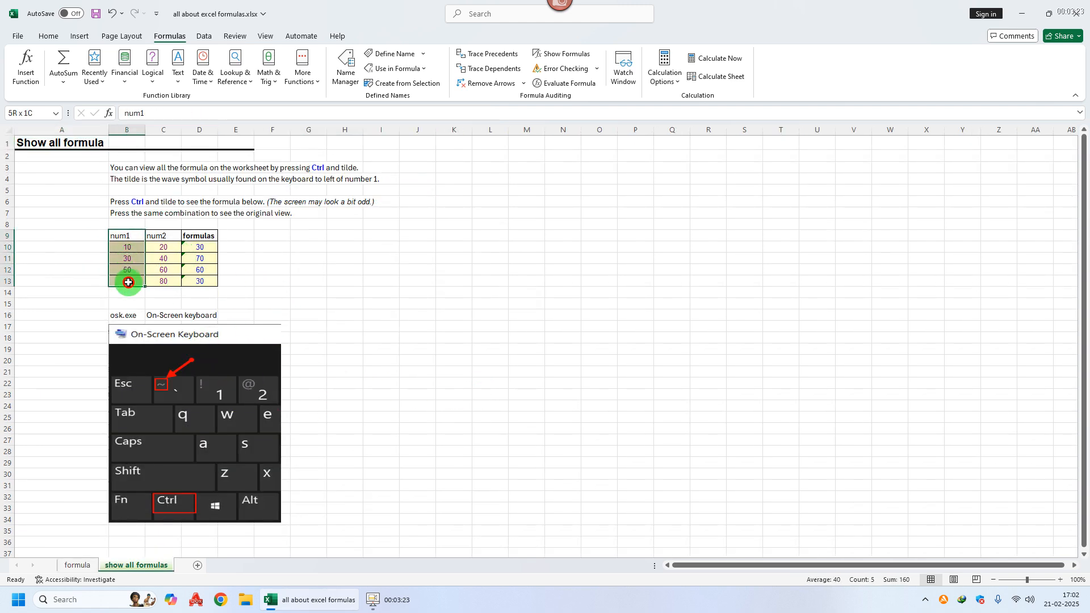
drag(158, 236, 165, 281)
drag(207, 238, 207, 282)
click(324, 260)
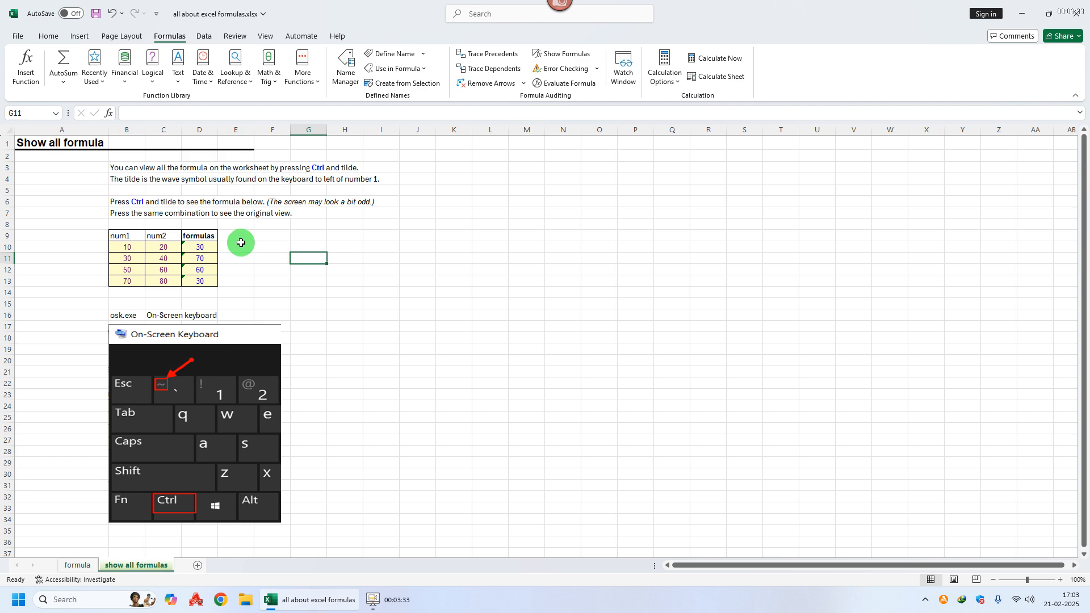
Step: Launch the On-Screen Keyboard by running osk.exe
key(super+r)
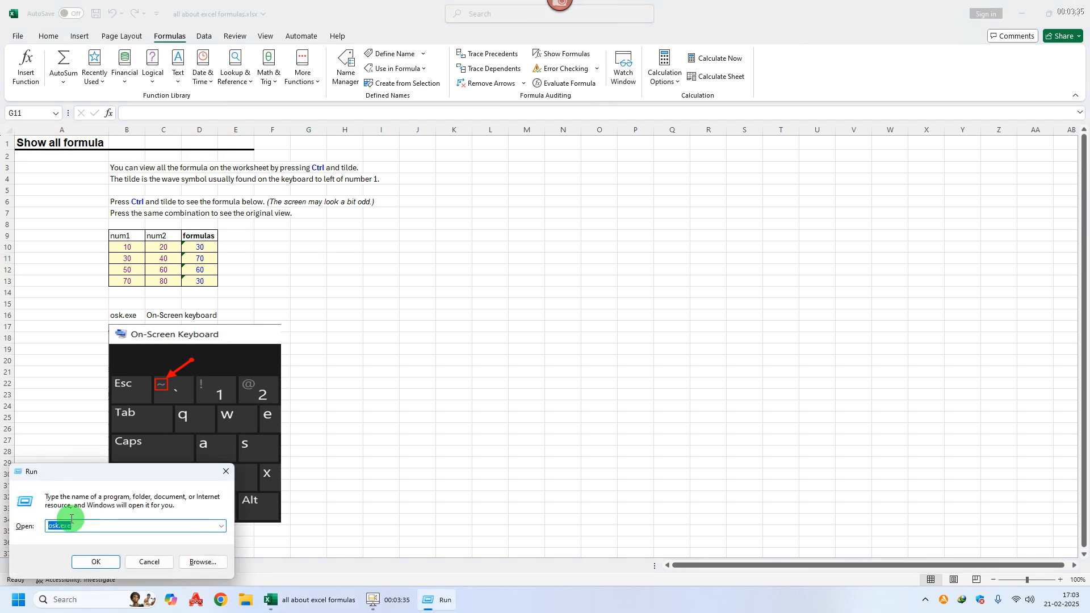
click(96, 562)
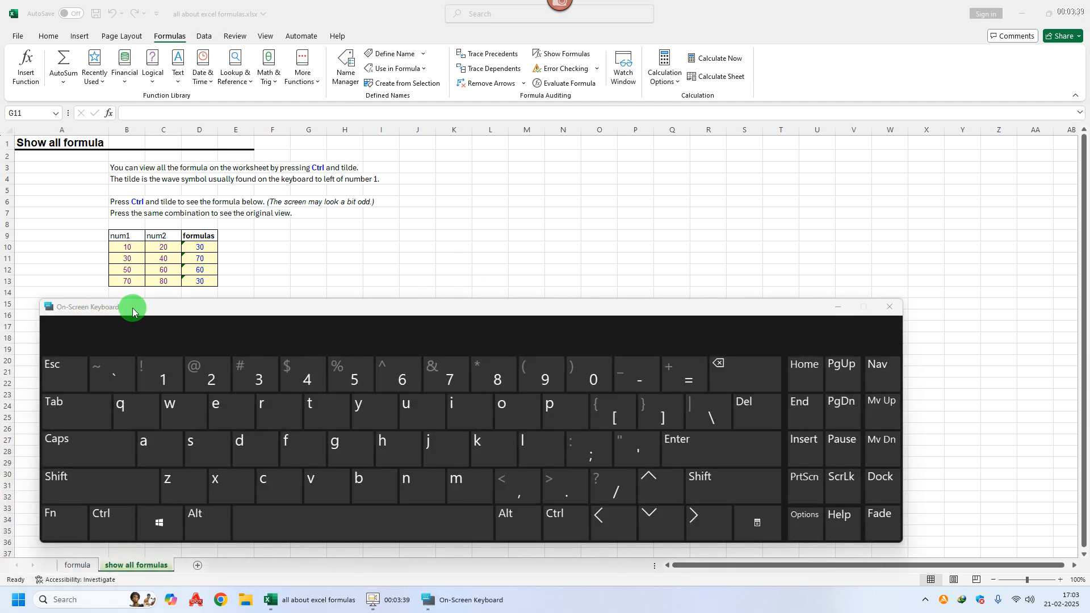
click(362, 13)
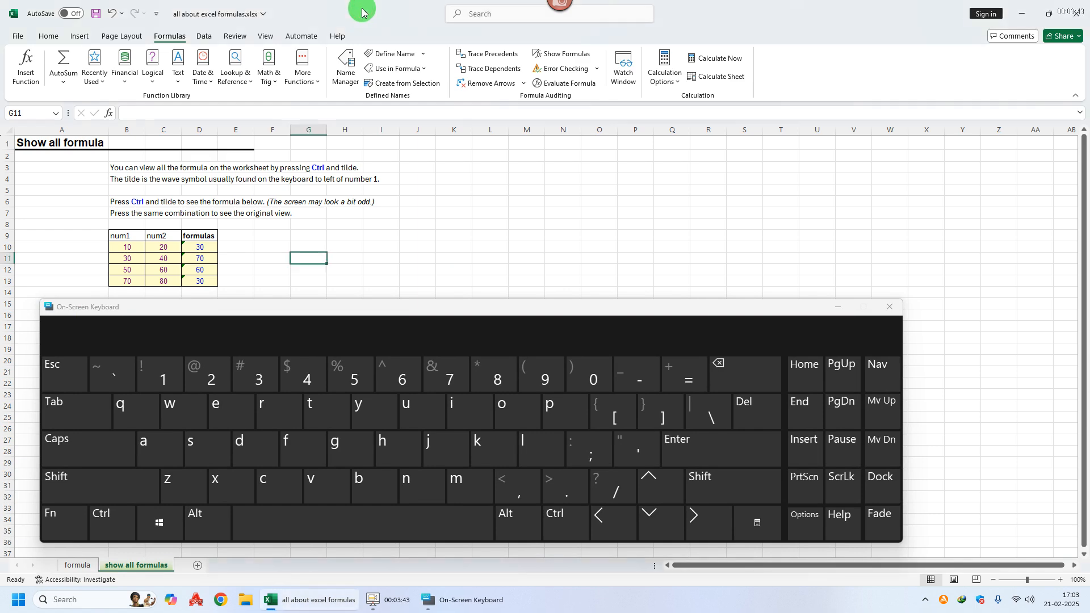
Step: Toggle the sheet's formula view on and back off using Ctrl and tilde on the on-screen keyboard
click(109, 517)
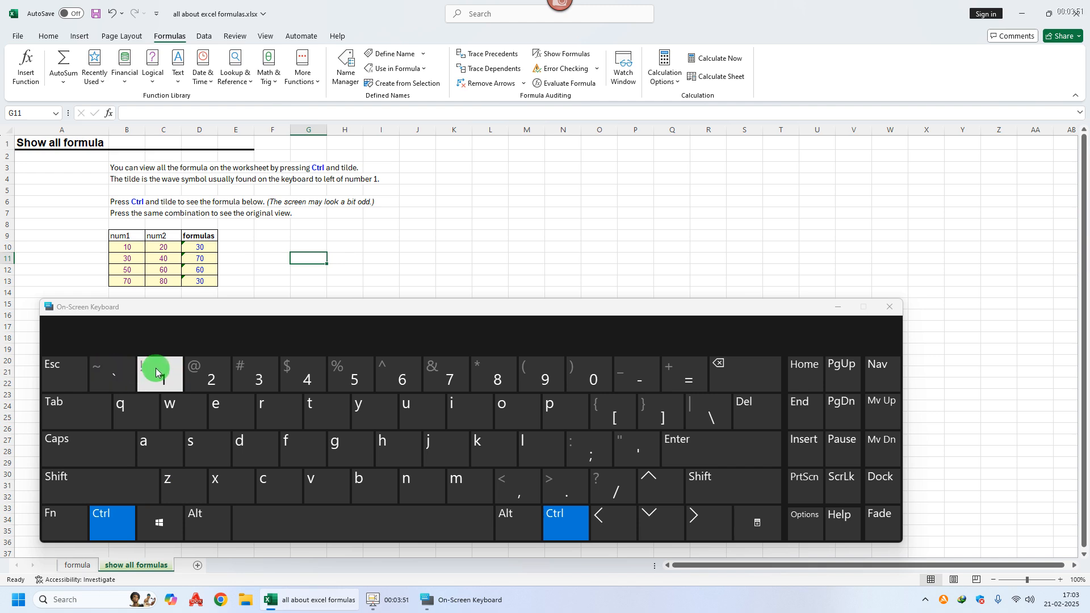
click(106, 372)
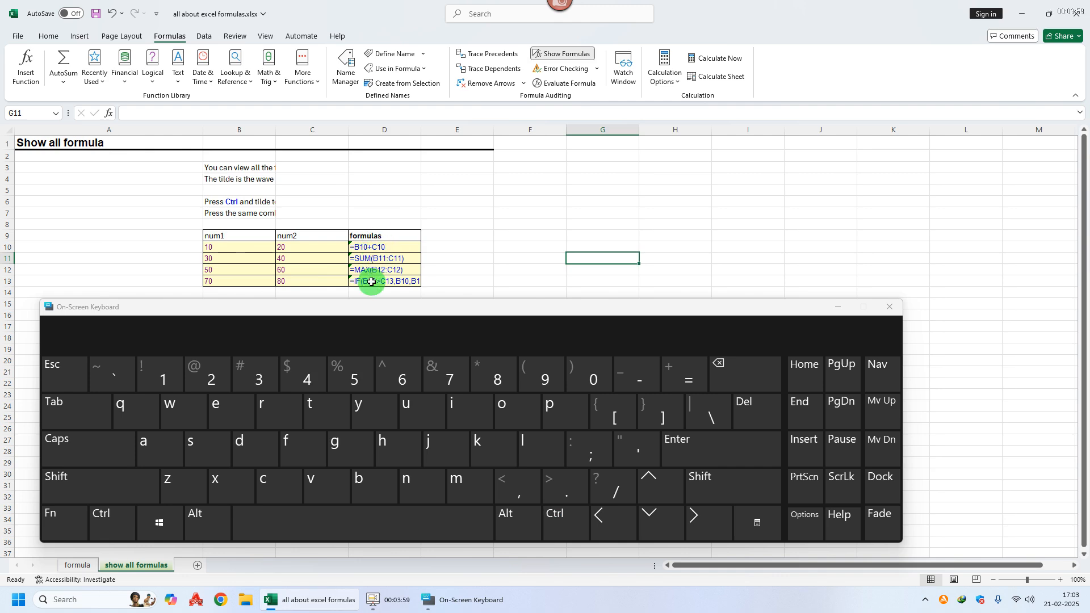
click(108, 516)
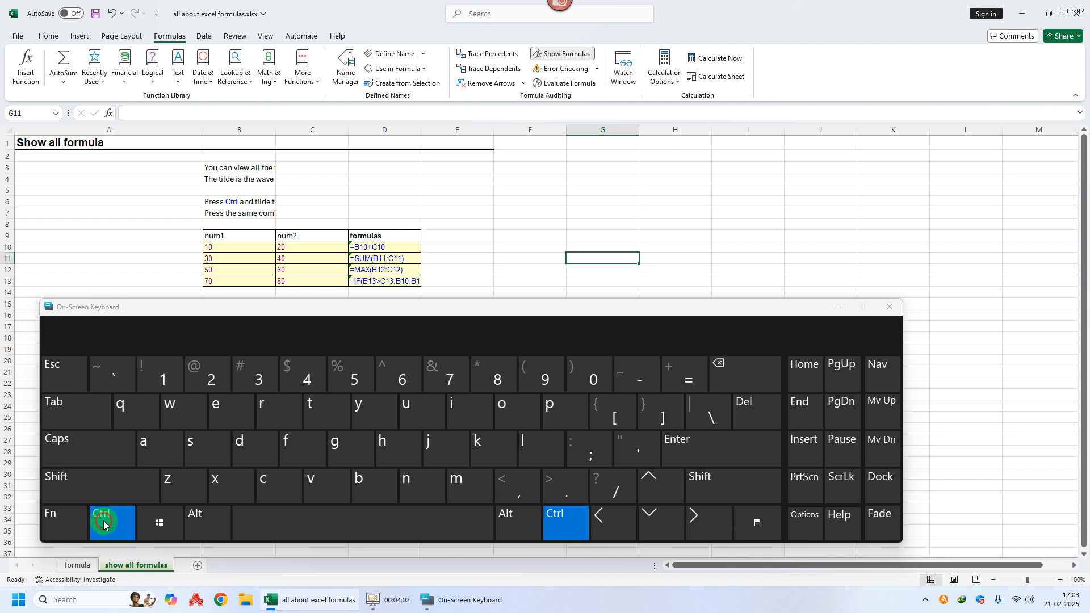
click(106, 368)
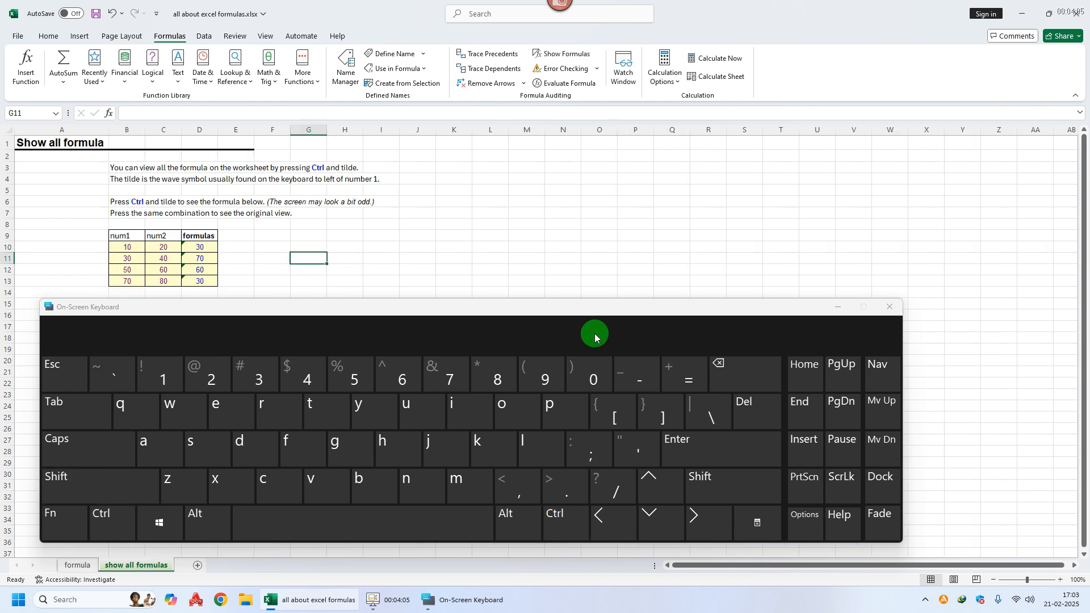
Step: Close the on-screen keyboard and return to the formula sheet
click(887, 309)
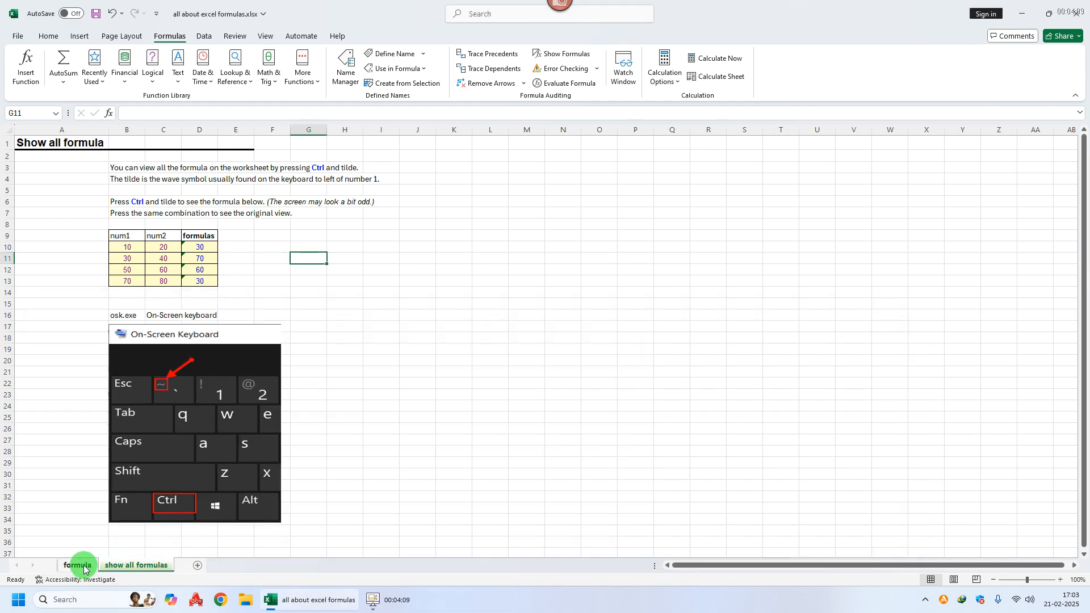
click(79, 565)
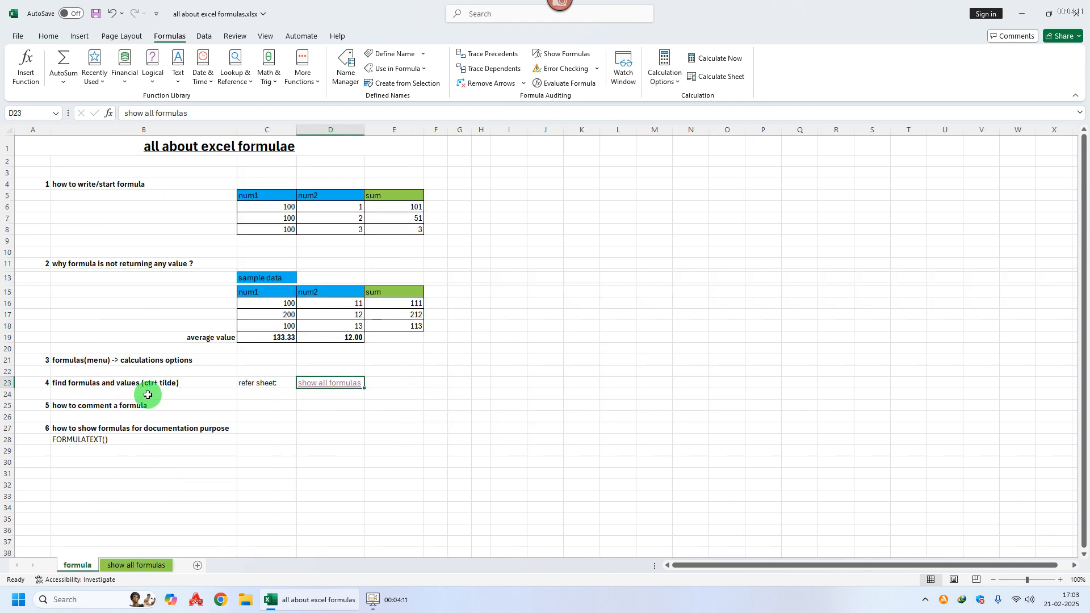
click(99, 406)
Step: Prefix E16's SUM formula with an apostrophe so it displays as text
click(403, 304)
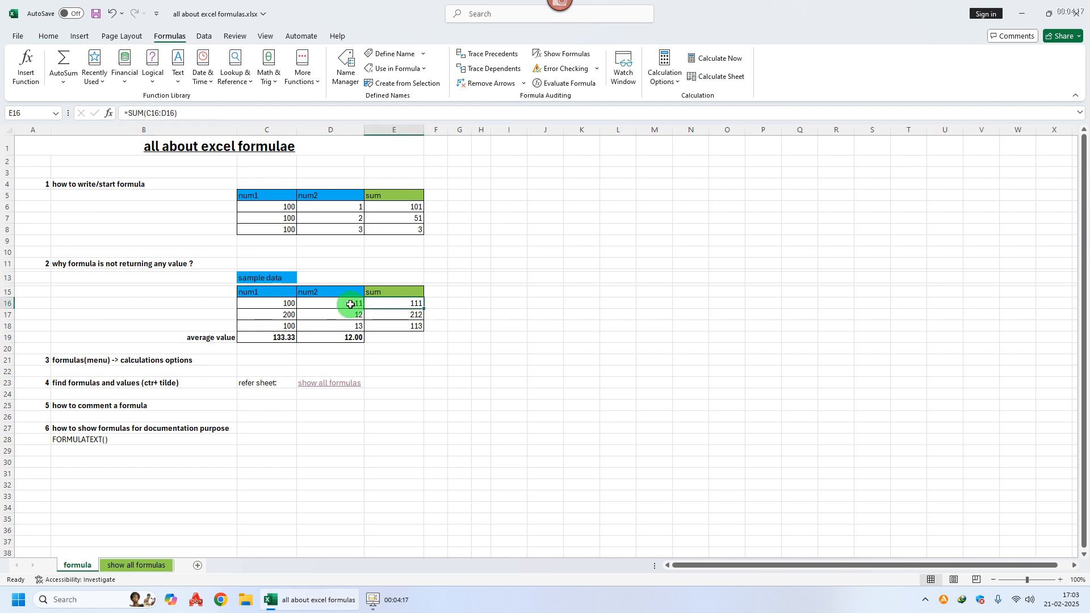
click(123, 110)
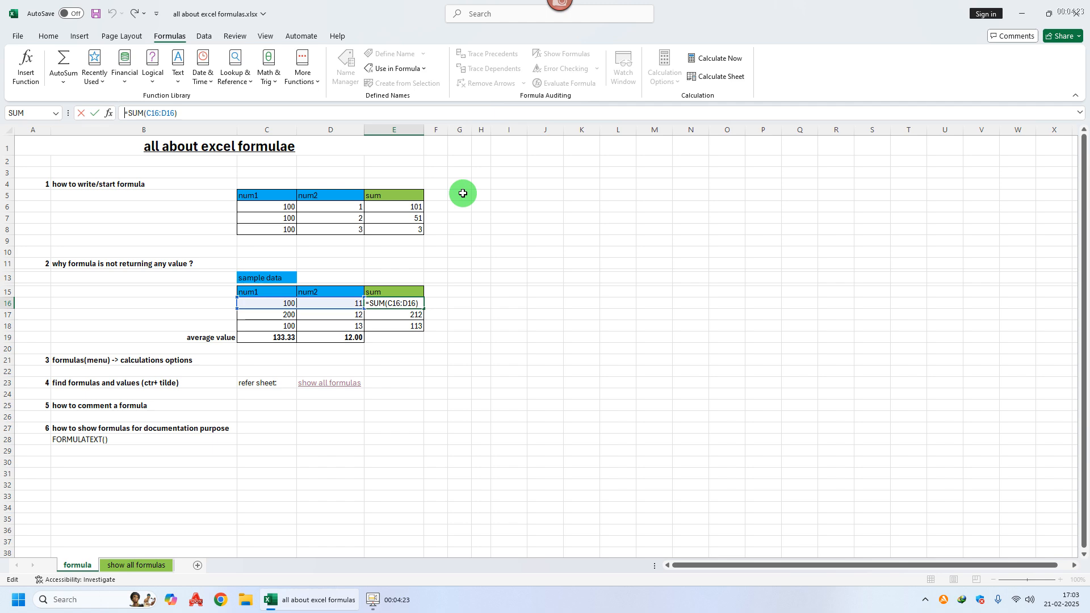
text(')
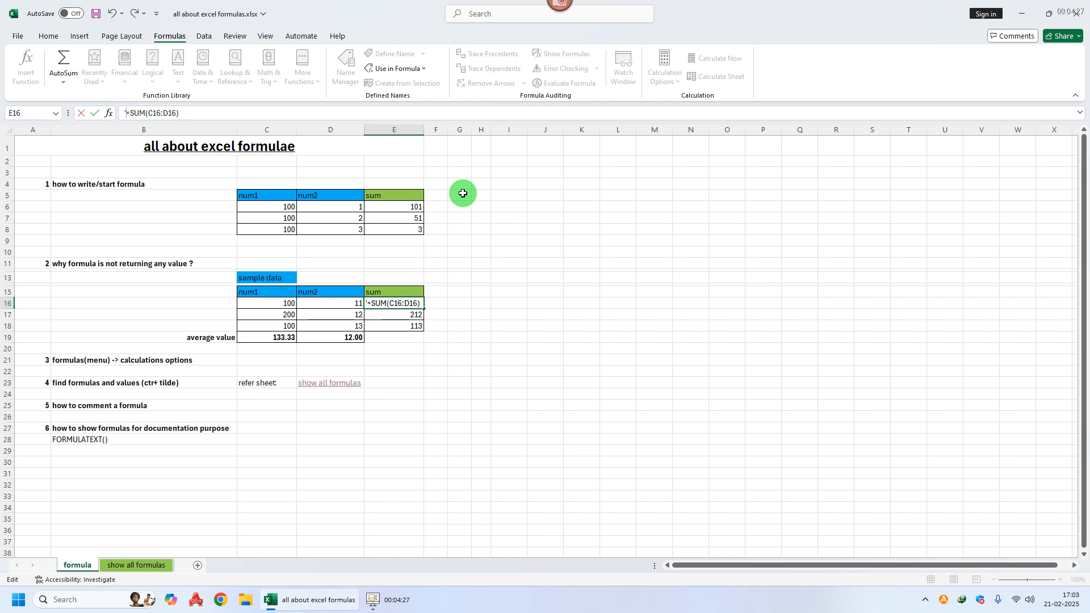
key(Return)
Step: Prefix E17's SUM formula with an apostrophe so it displays as text
click(389, 316)
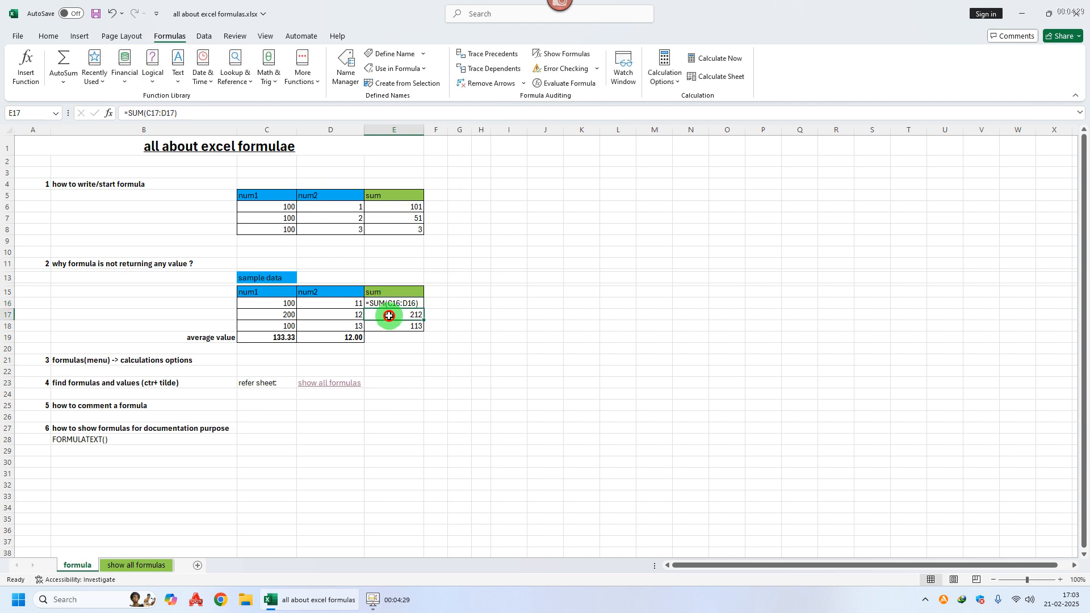
click(125, 112)
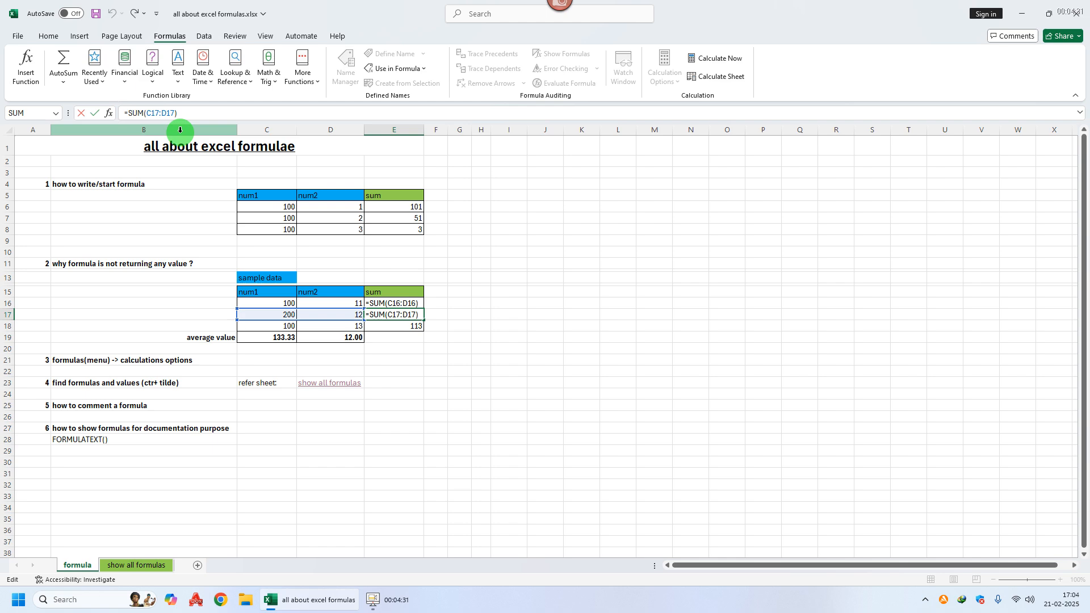
text(')
key(Return)
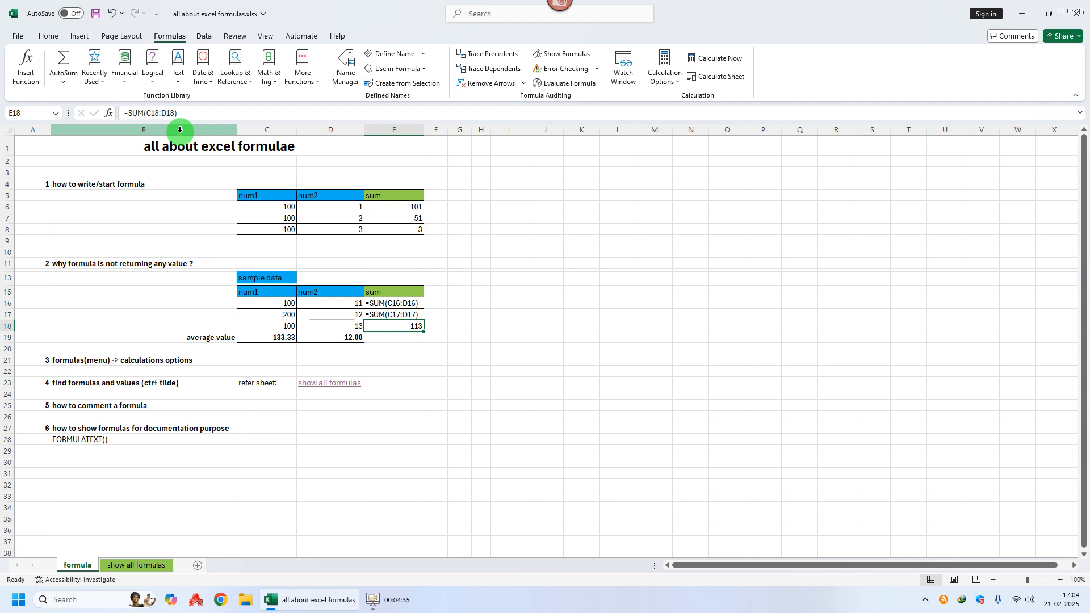
Step: Toggle the formula view on and off for the formula sheet
click(121, 430)
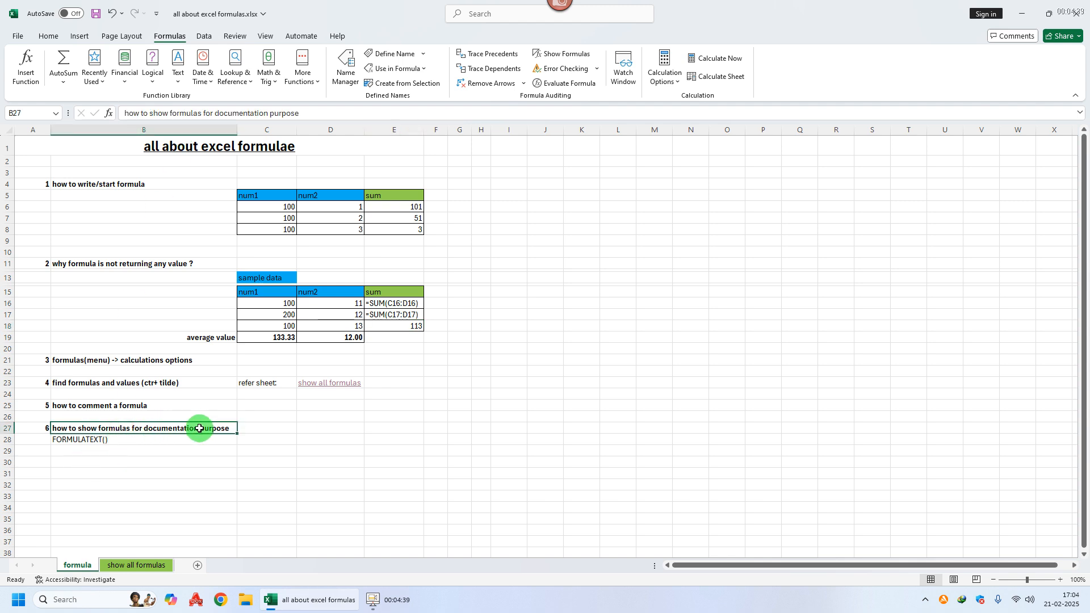
key(ctrl+grave)
key(ctrl+grave)
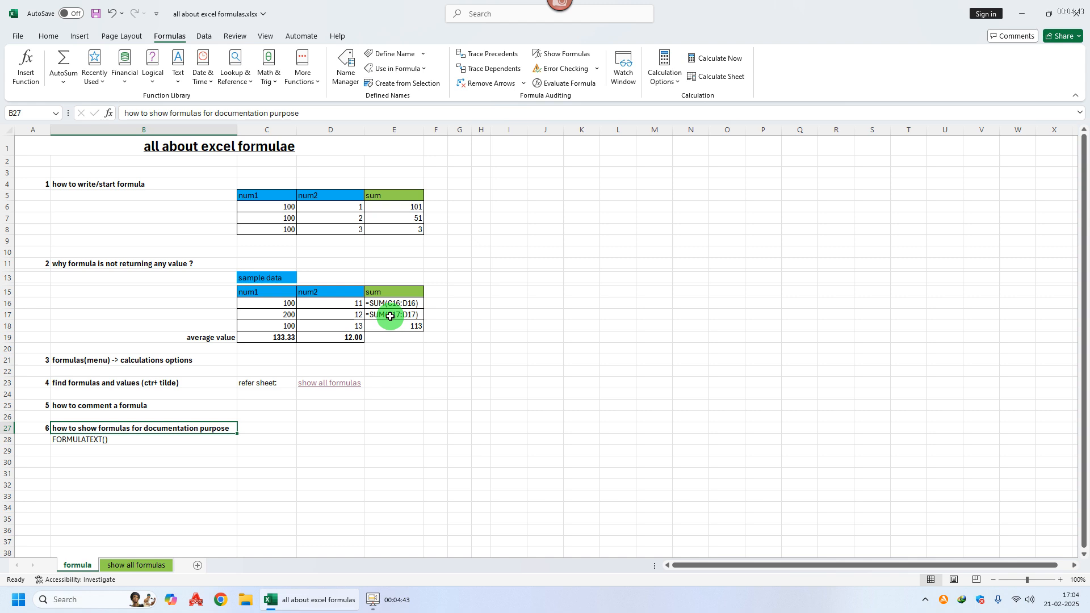
Step: Undo the two apostrophe edits in E16 and E17
key(ctrl+z)
key(ctrl+z)
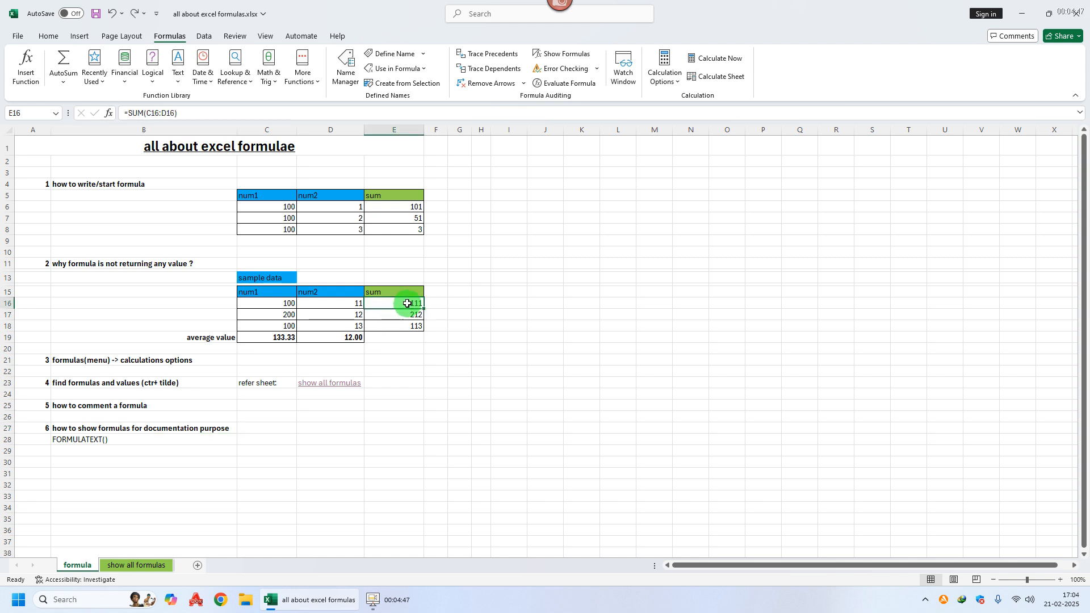
drag(407, 303, 403, 327)
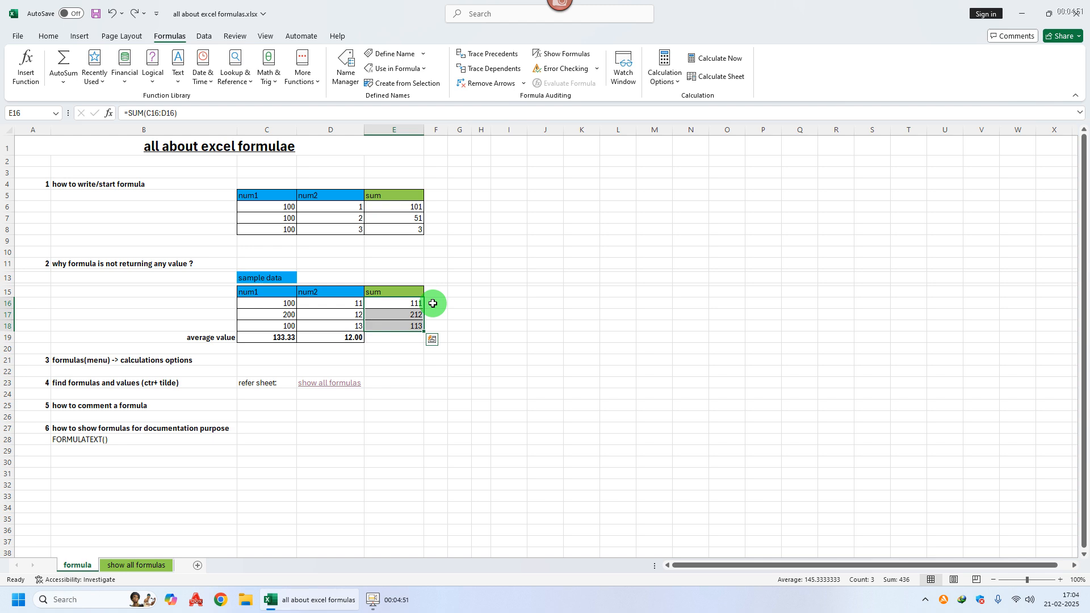
Step: Enter a FORMULATEXT formula in F16 that references E16
click(110, 441)
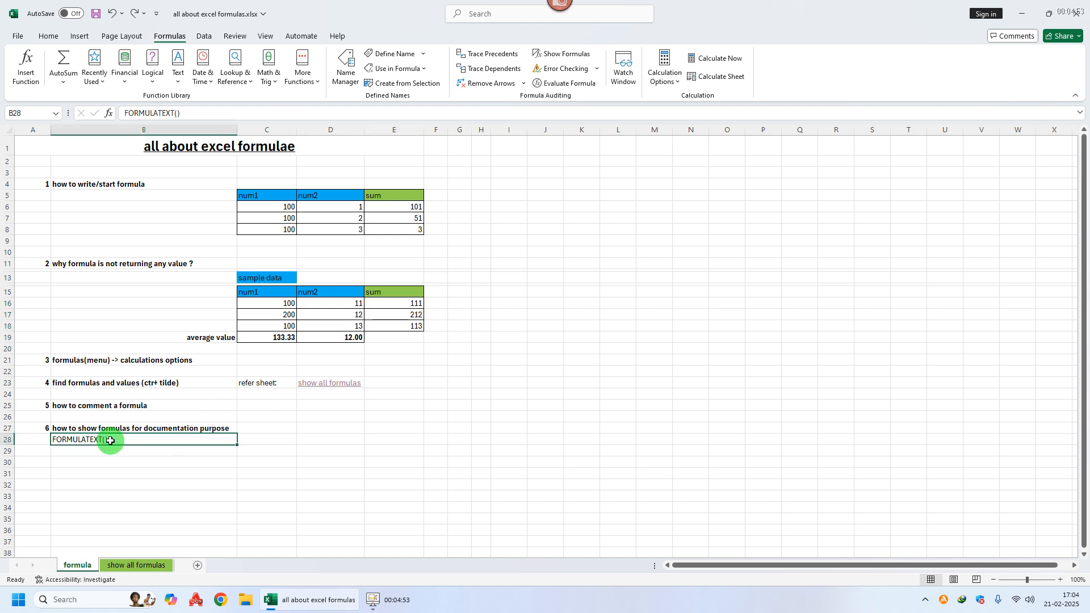
click(444, 303)
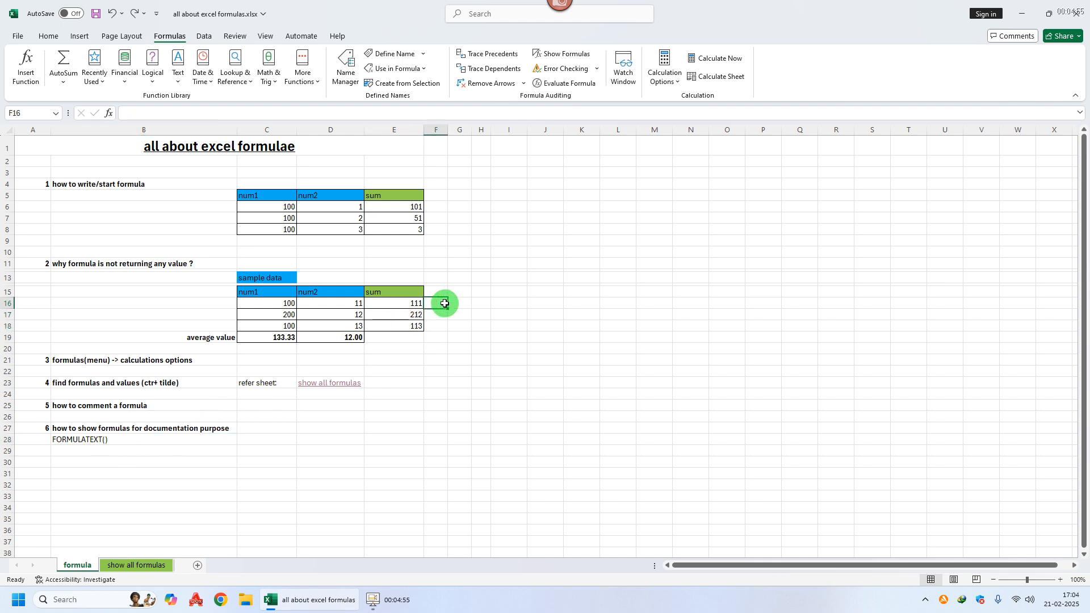
text(=form)
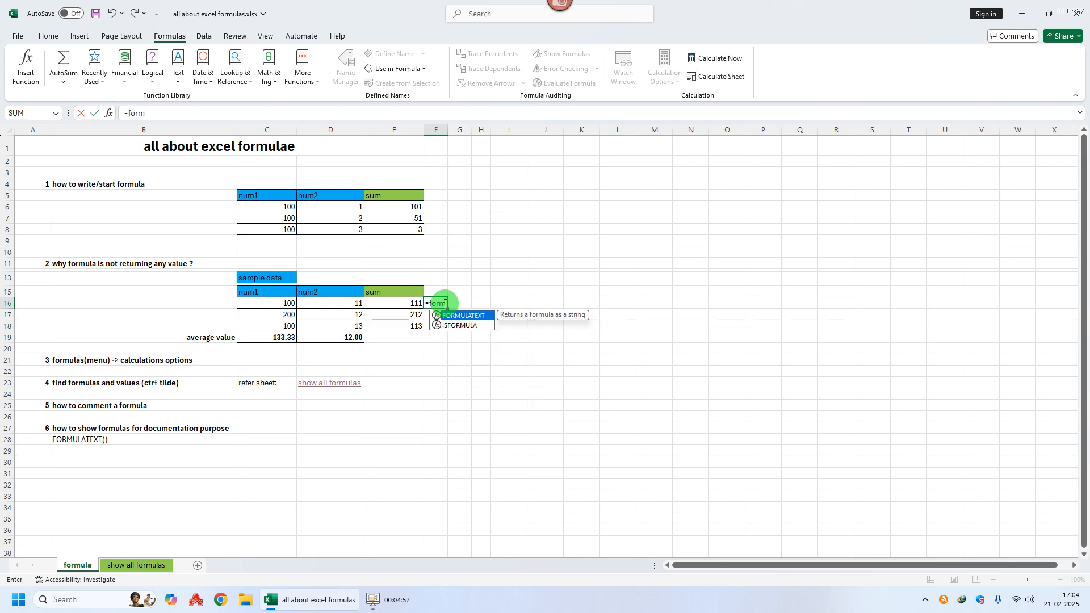
key(Tab)
key(Left)
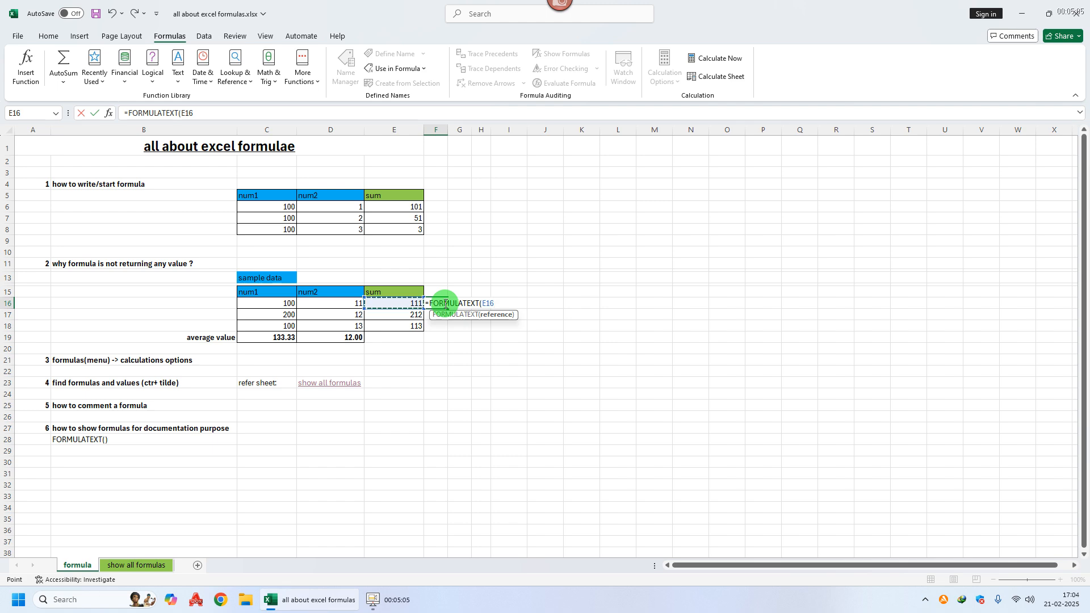
key(Return)
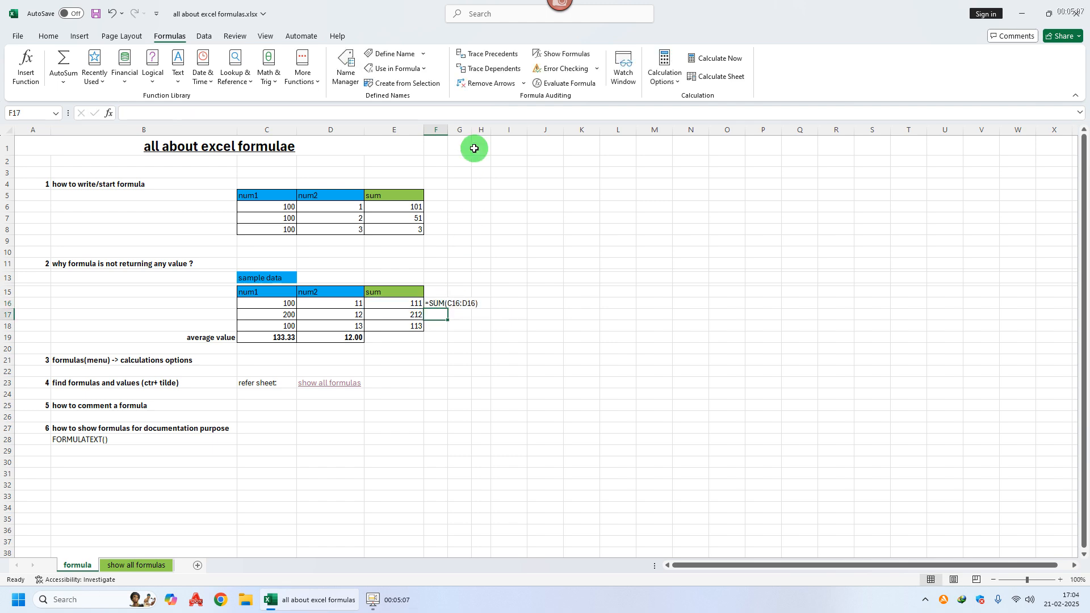
Step: Autofit column F and fill F16's FORMULATEXT formula down to F18
double_click(447, 130)
click(458, 301)
drag(479, 309, 479, 333)
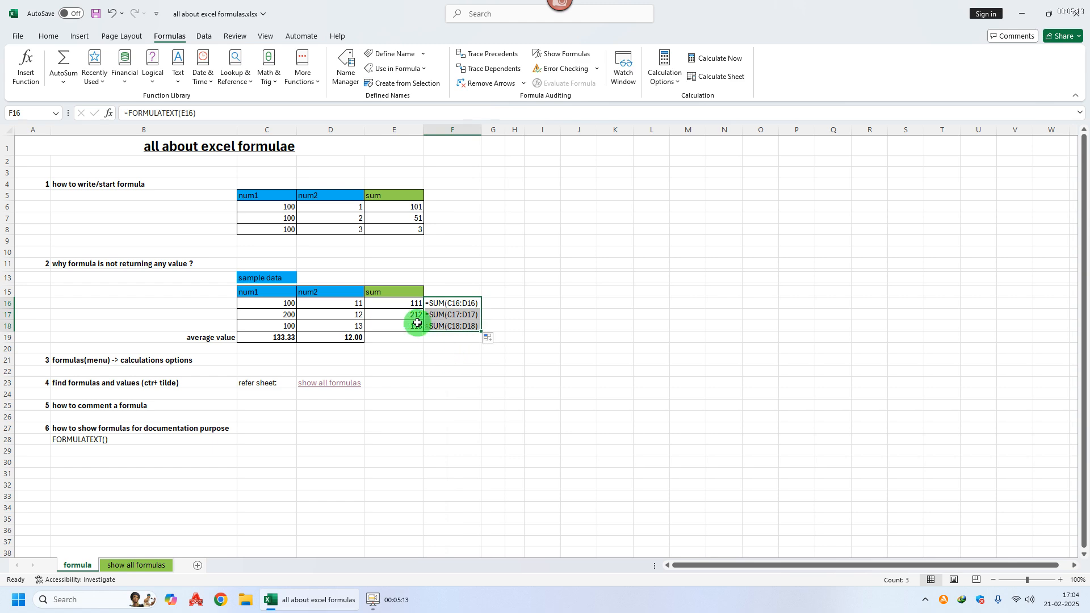
click(453, 316)
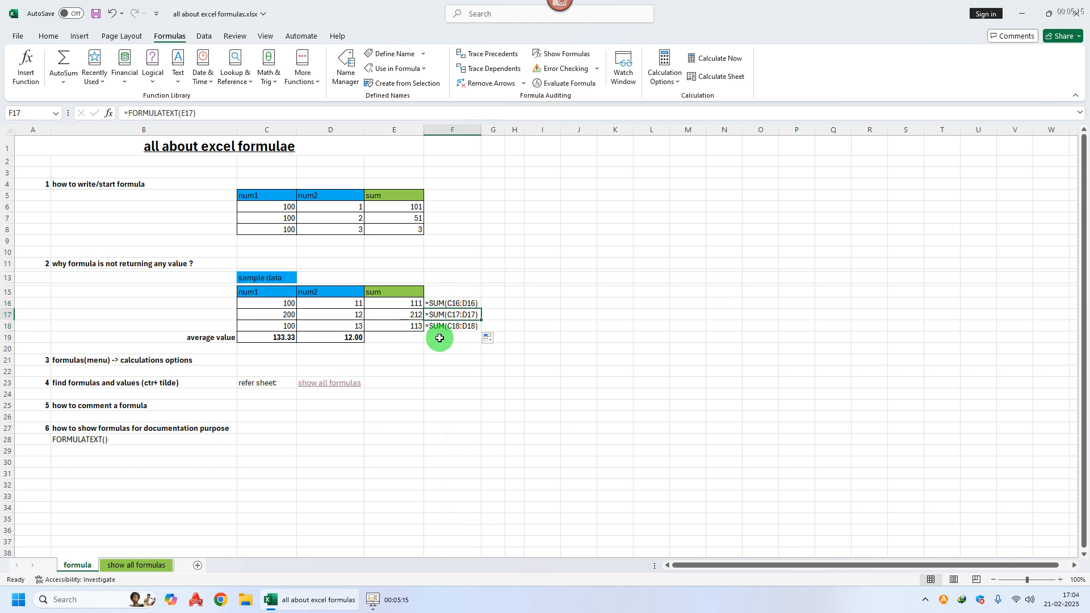